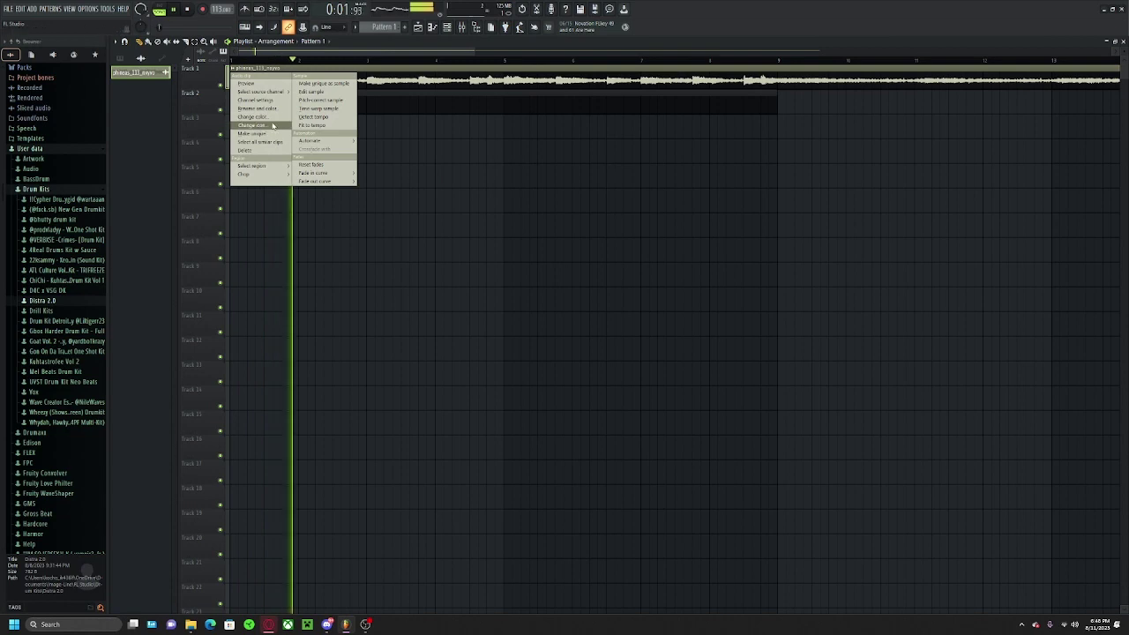
Step: Change the color of the audio clip on Track 1 to grey
click(256, 117)
click(389, 306)
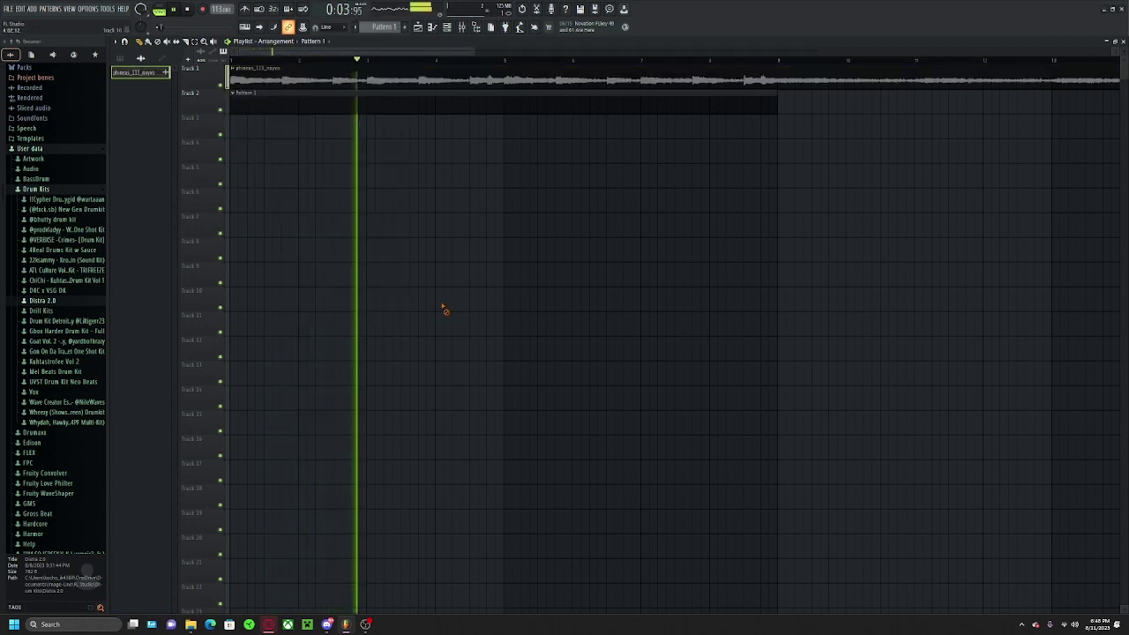
Step: Open Pattern 1's piano roll for the Weird Ah HiHat channel and paint four consecutive C5 notes at the start
double_click(340, 112)
click(622, 148)
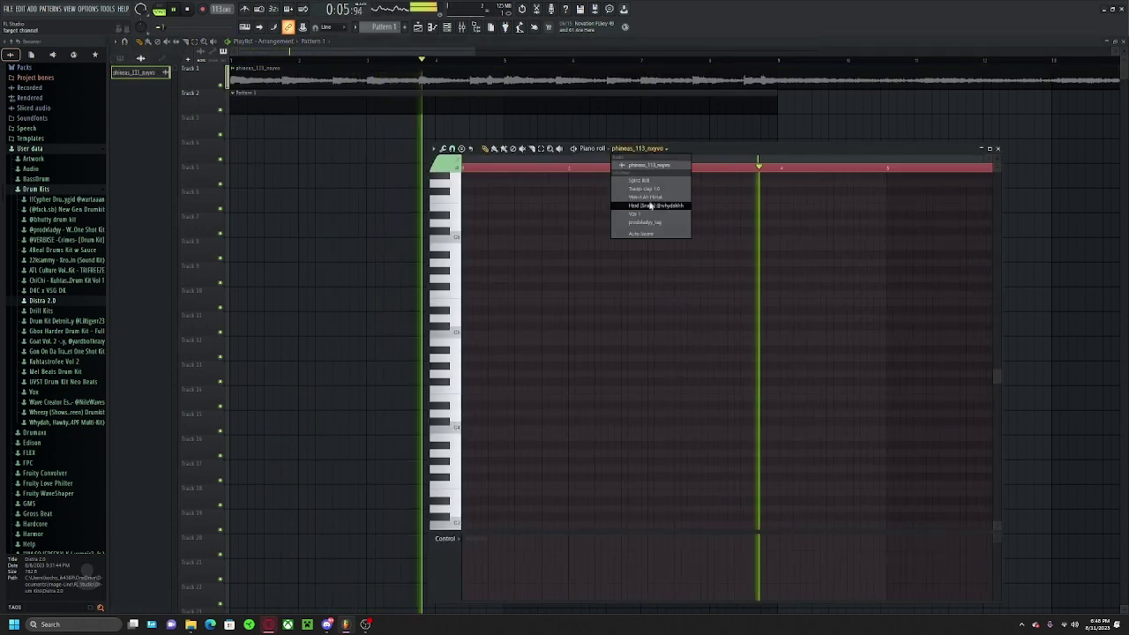
click(644, 195)
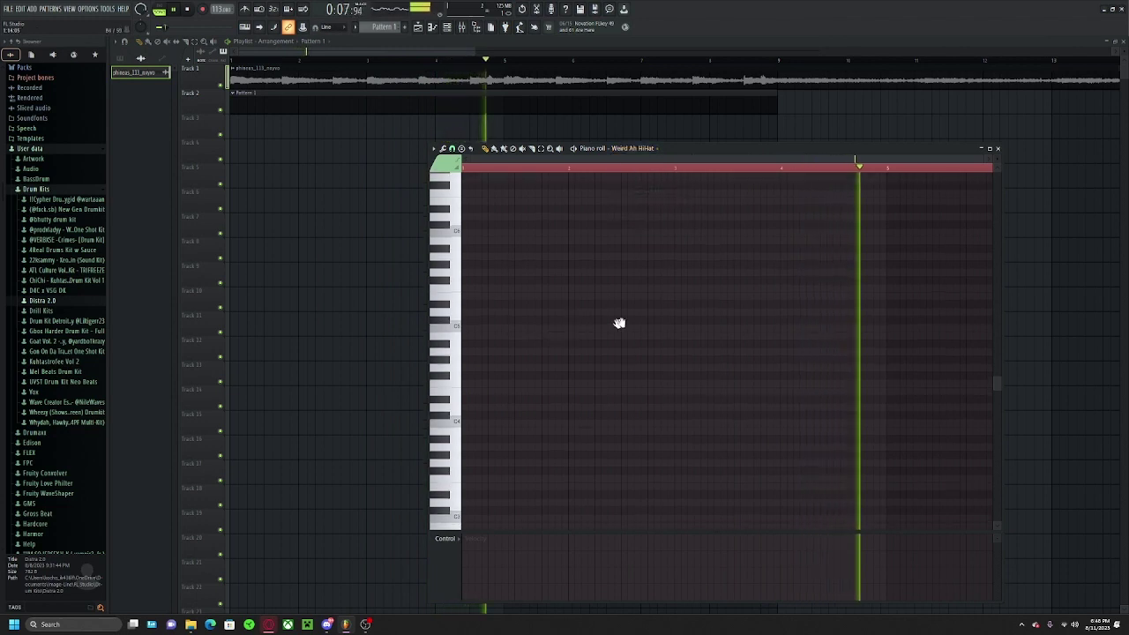
key(space)
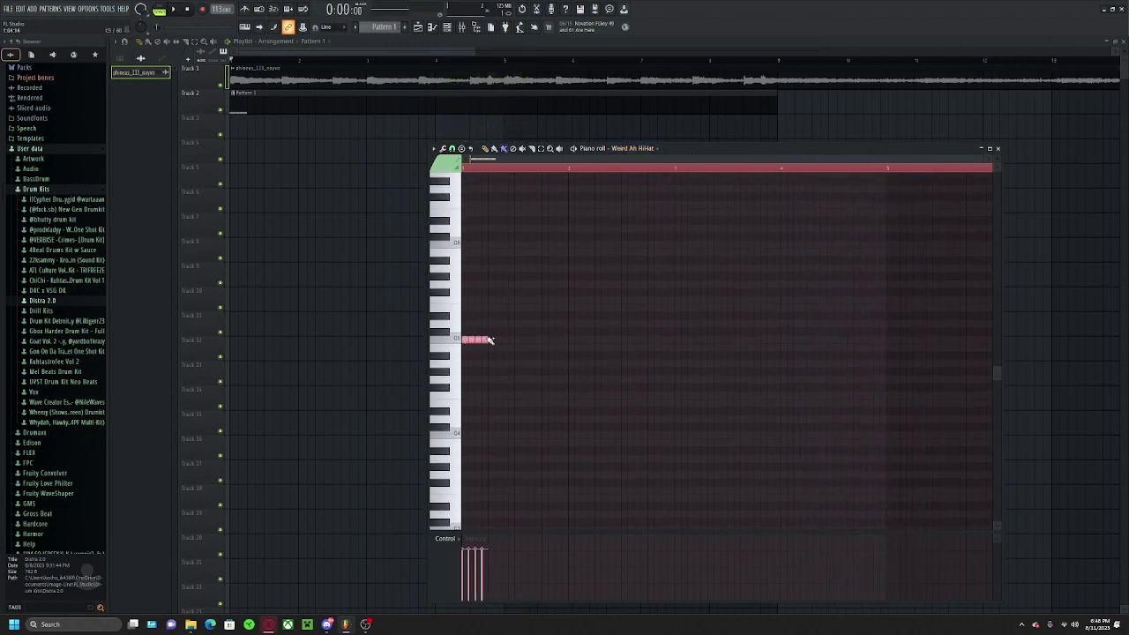
key(space)
key(space)
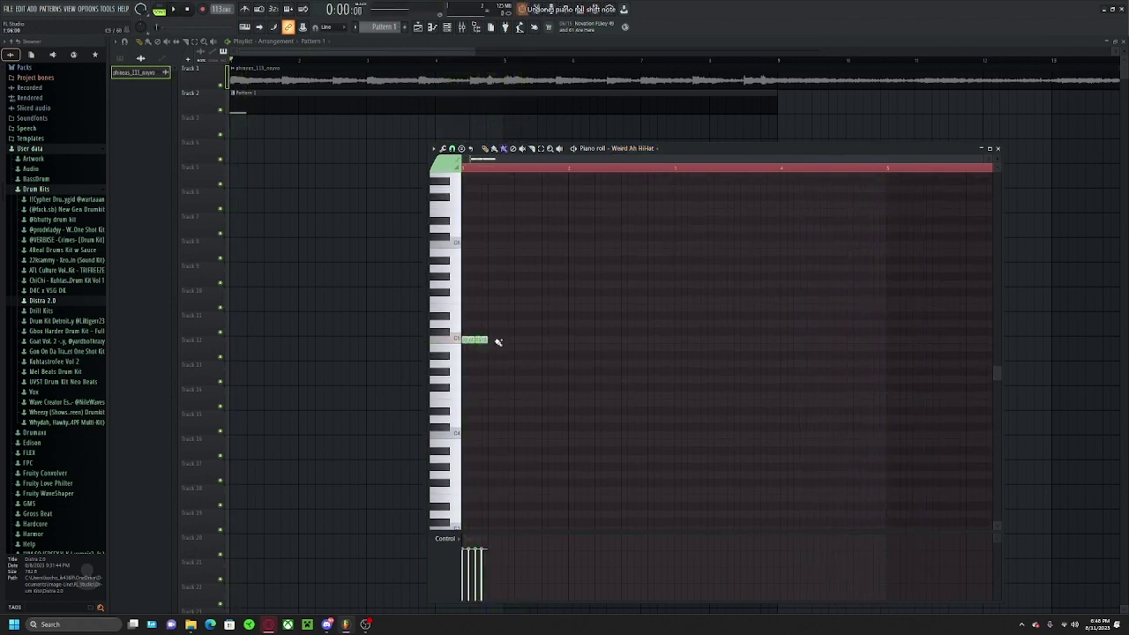
scroll(485, 348, up, 3)
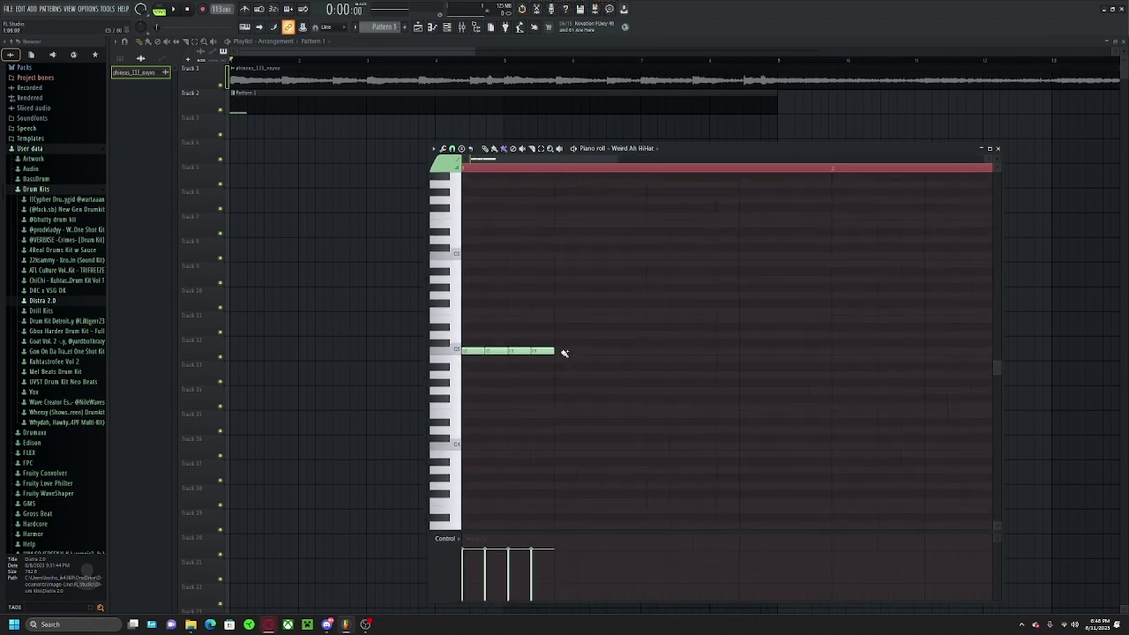
drag(565, 352, 587, 370)
right_click(566, 354)
key(space)
key(space)
Step: Show the channel rack and open the sampler settings of the Weird Ah HiHat channel
click(452, 28)
click(436, 47)
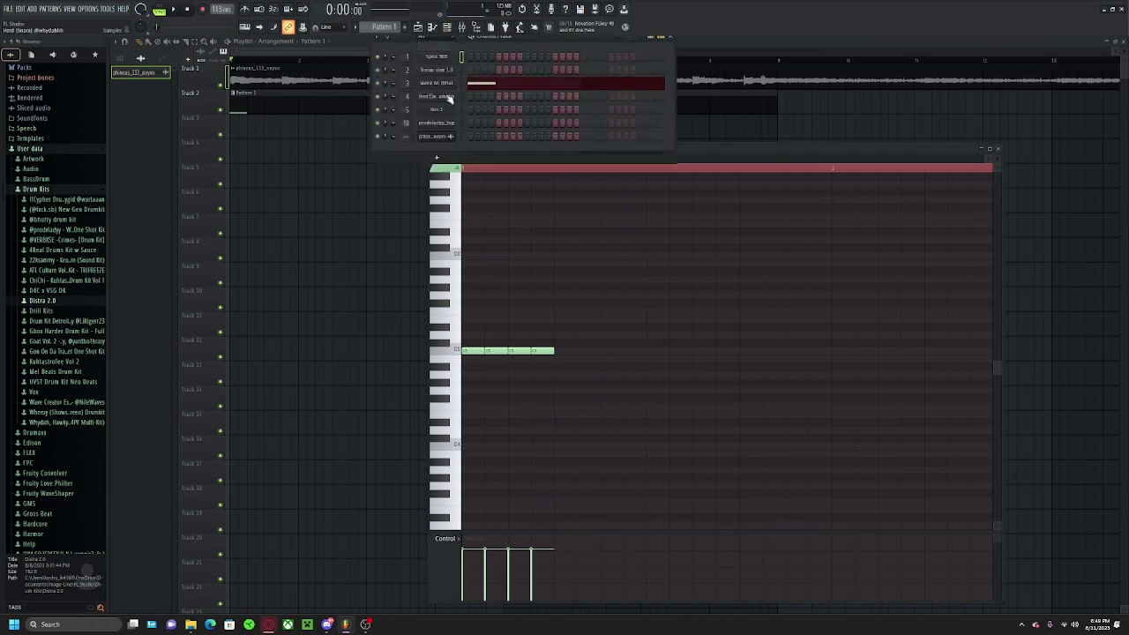
click(440, 84)
Step: Extend the C5 hi-hat line with a fifth note, one note after a gap, and three more after another gap during playback
key(space)
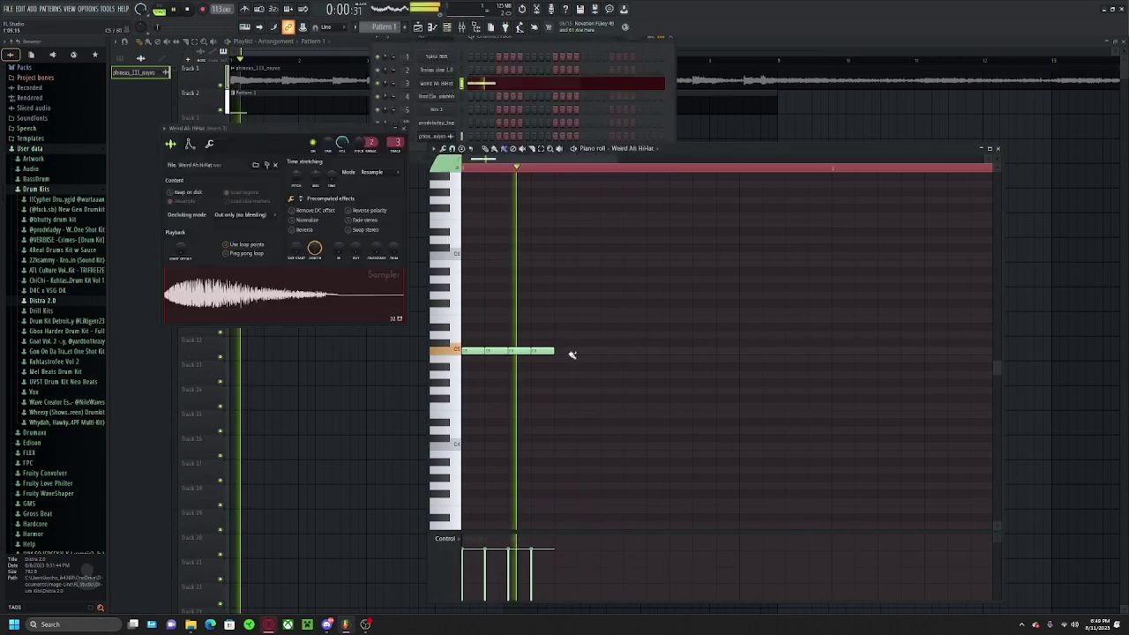
click(565, 351)
click(608, 352)
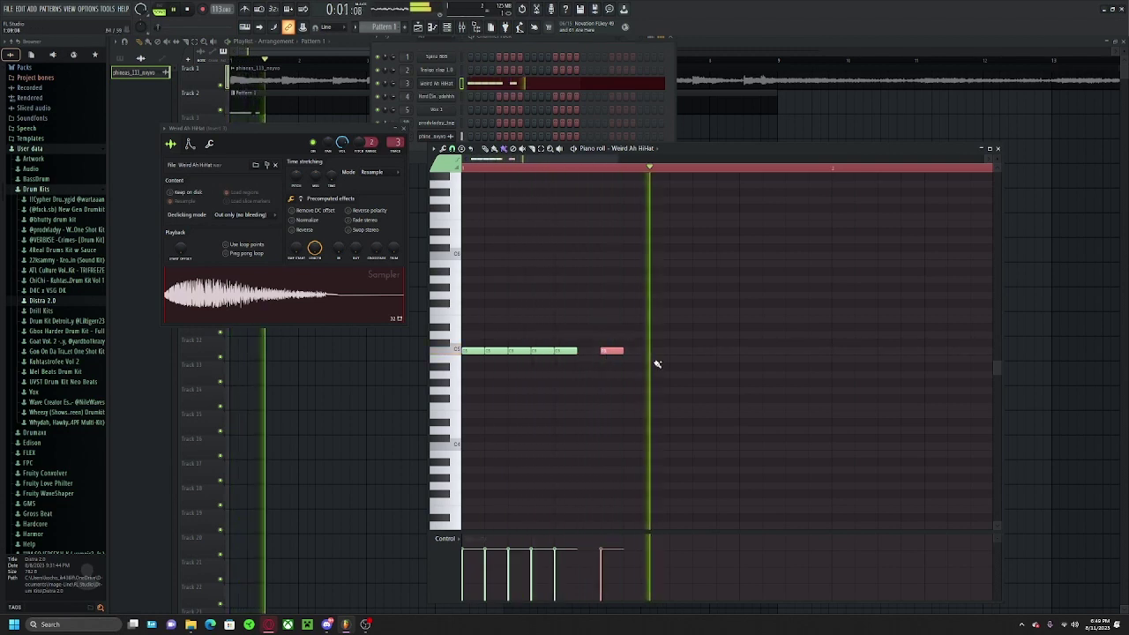
key(space)
key(space)
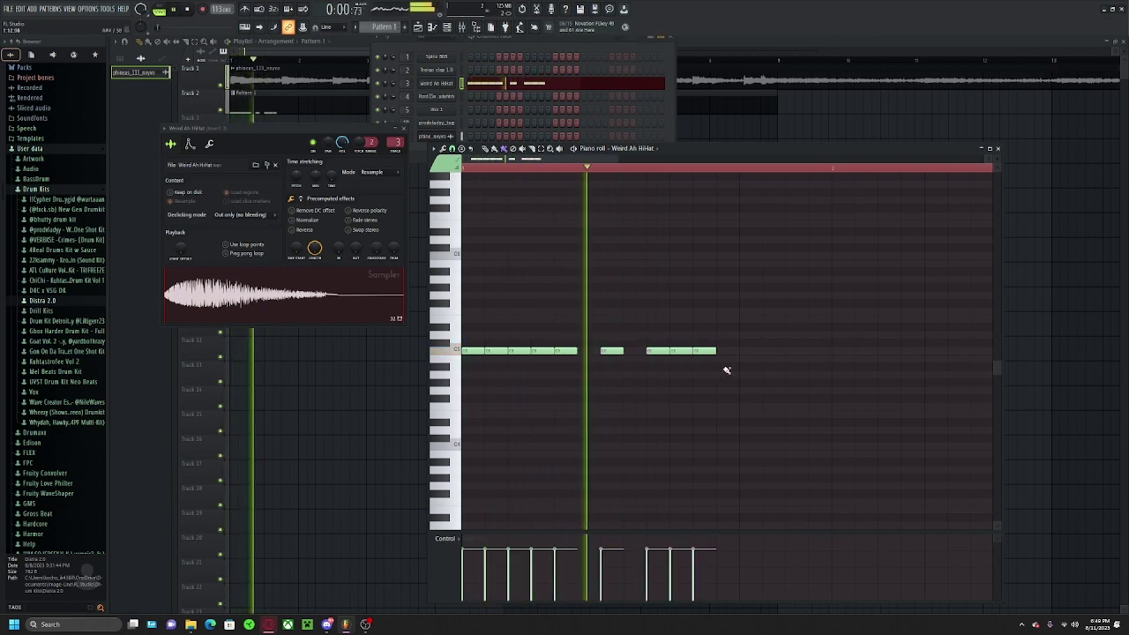
Step: Add three hi-hat notes at the end of bar 1 and lower them two semitones below C5
key(space)
mouse_move(773, 352)
mouse_down()
mouse_move(794, 354)
mouse_move(766, 370)
mouse_up()
key(shift+Down)
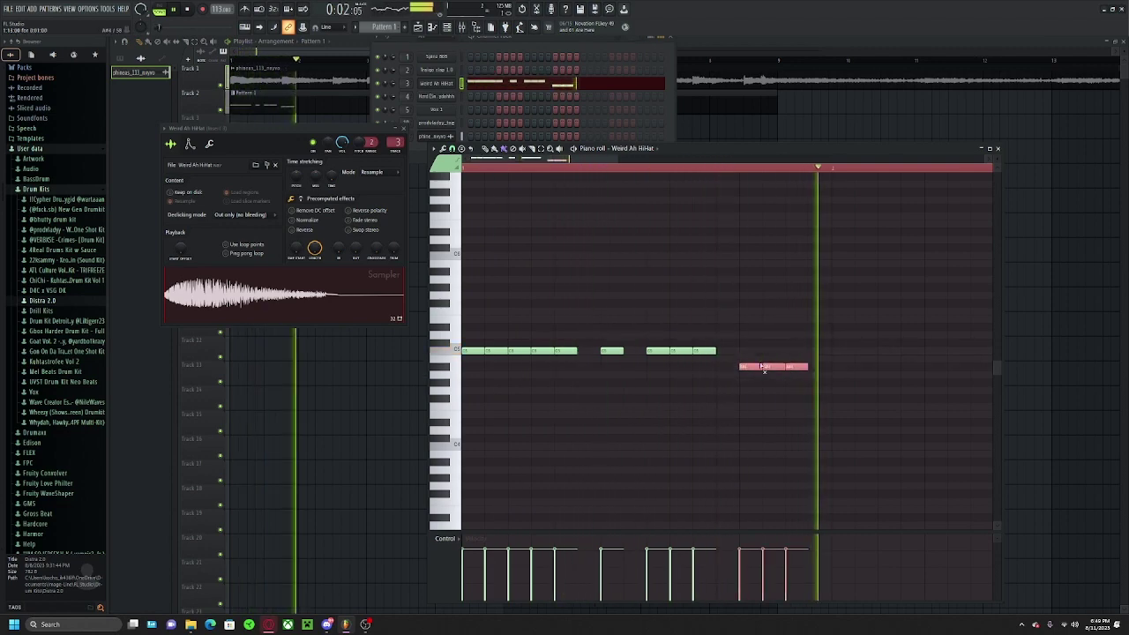
Step: Complete the second bar of hi-hats with spaced lower notes, duplicate the pattern through bar 4, and play it back
key(space)
ctrl+click(870, 374)
scroll(869, 375, up, 4)
key(ctrl+b)
scroll(867, 377, down, 5)
key(space)
key(space)
Step: Layer three extra hi-hat notes on C4 near the end of bar 3, offset one step after the notes above
ctrl+click(746, 426)
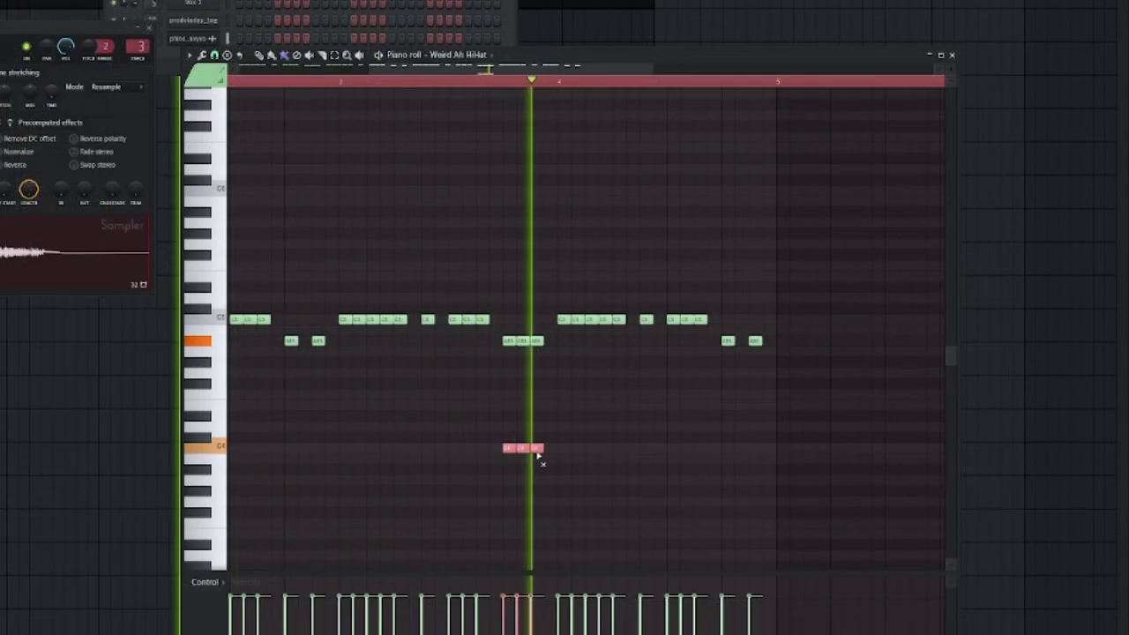
key(space)
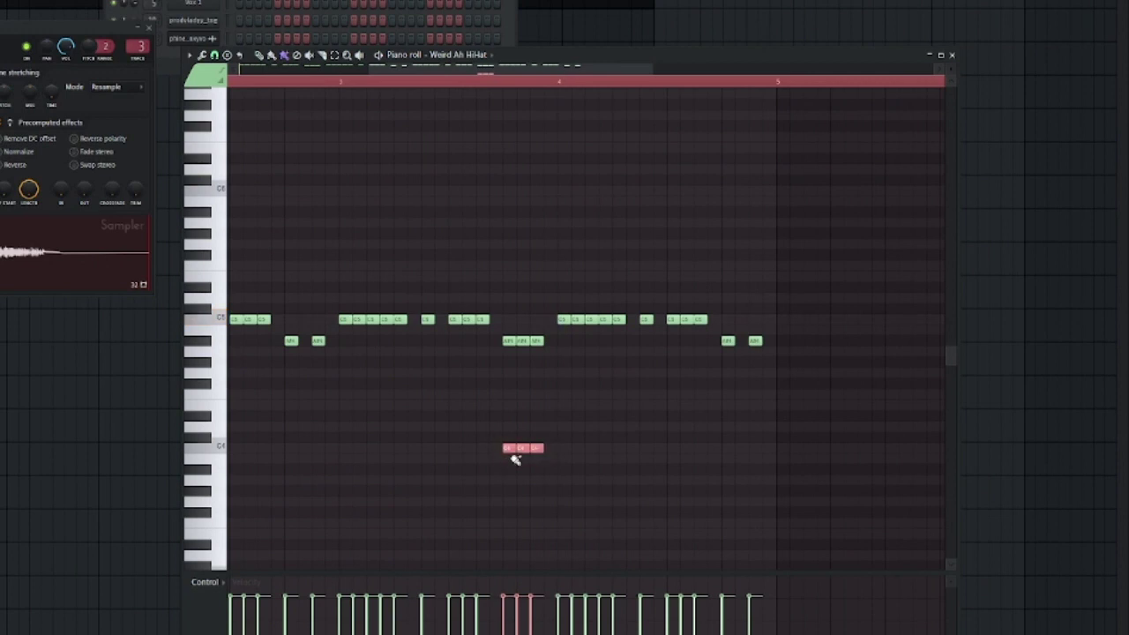
click(486, 81)
ctrl+click(503, 165)
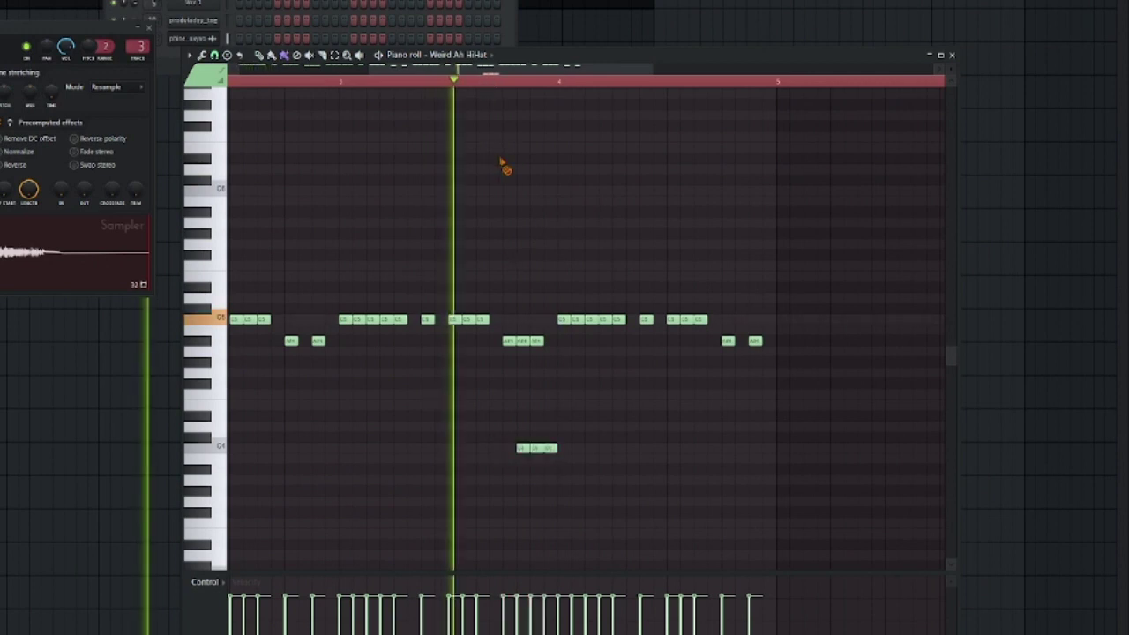
Step: Select the three C4 hi-hat notes and reduce their velocity with the Scale levels tool
drag(590, 434, 497, 477)
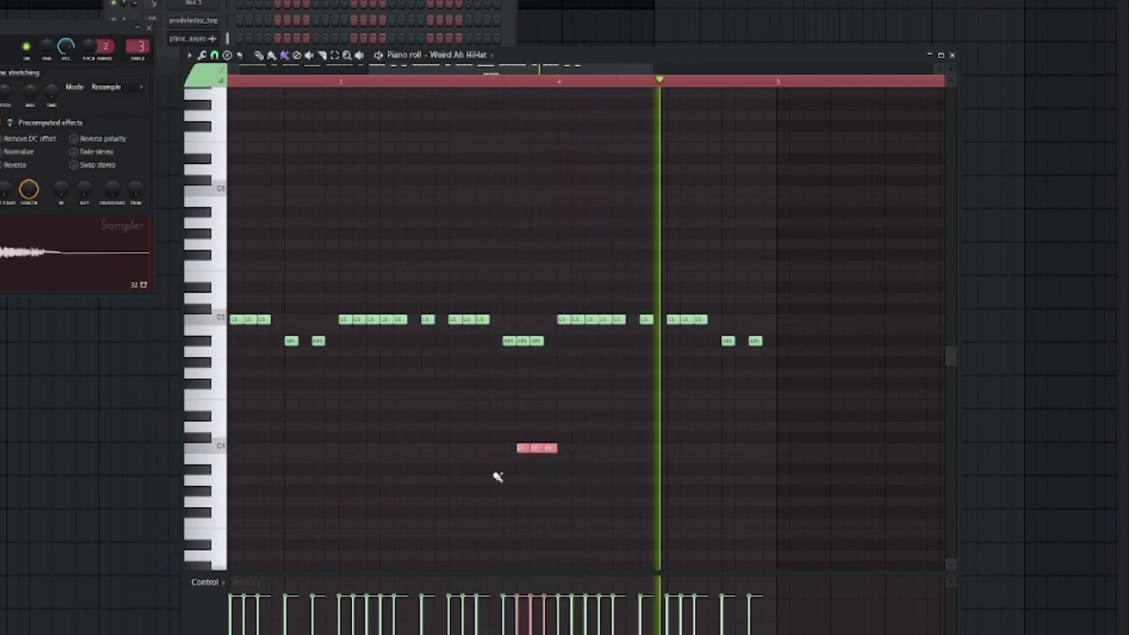
key(alt+x)
drag(397, 256, 397, 356)
click(400, 340)
click(564, 397)
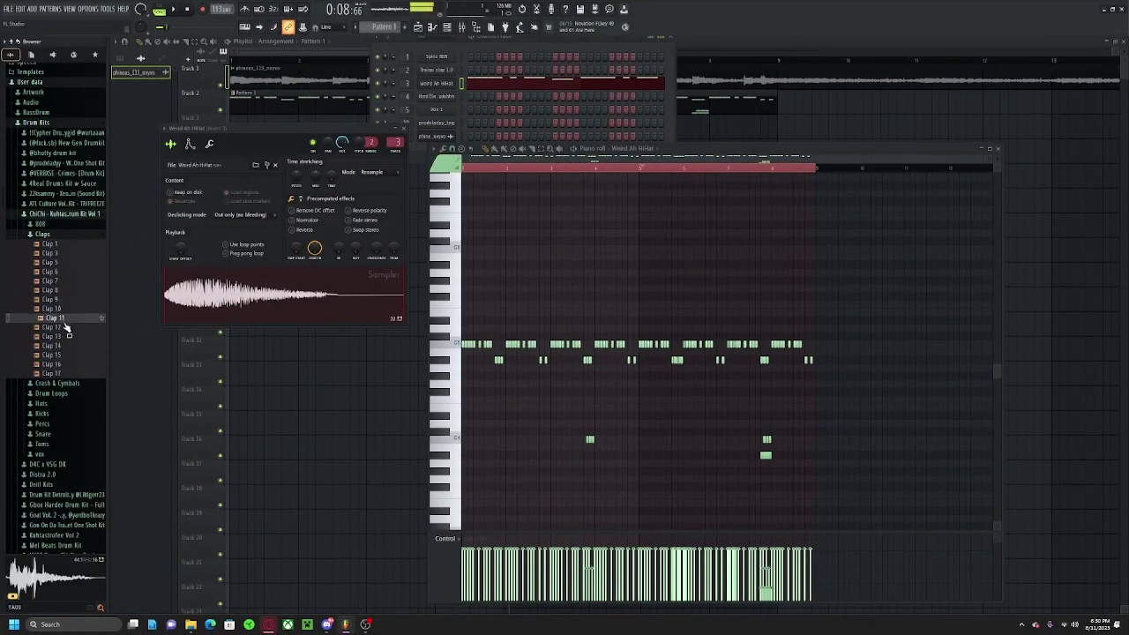
Step: Load the Clap 17 sample into the clap channel and repeat its C5 note once per bar across eight bars
drag(444, 80, 446, 81)
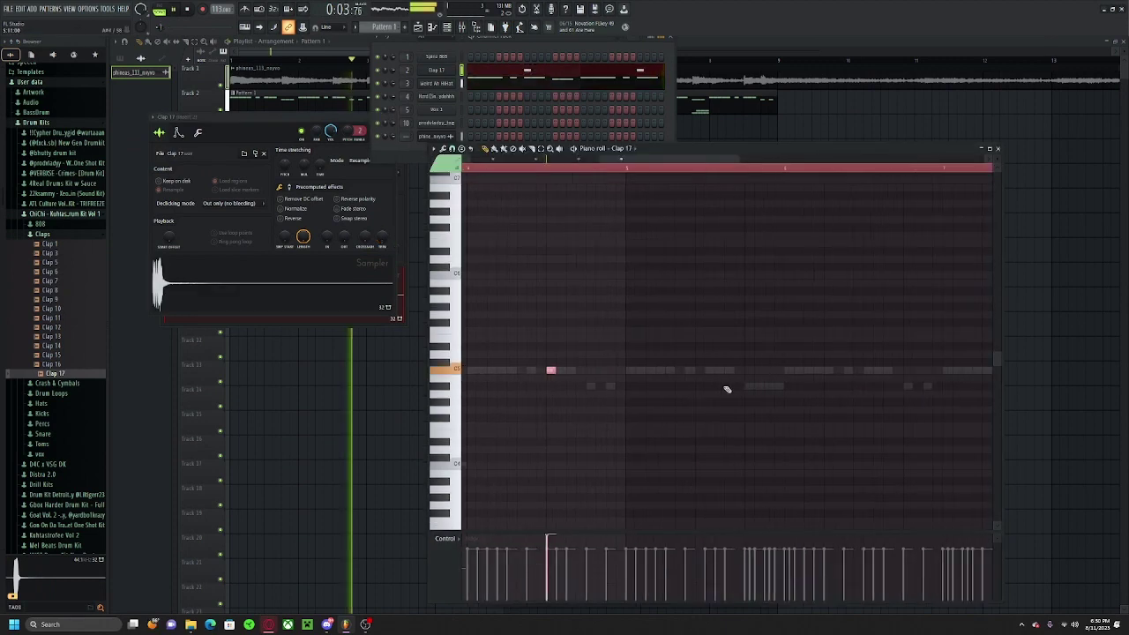
scroll(713, 390, up, 3)
key(ctrl+b)
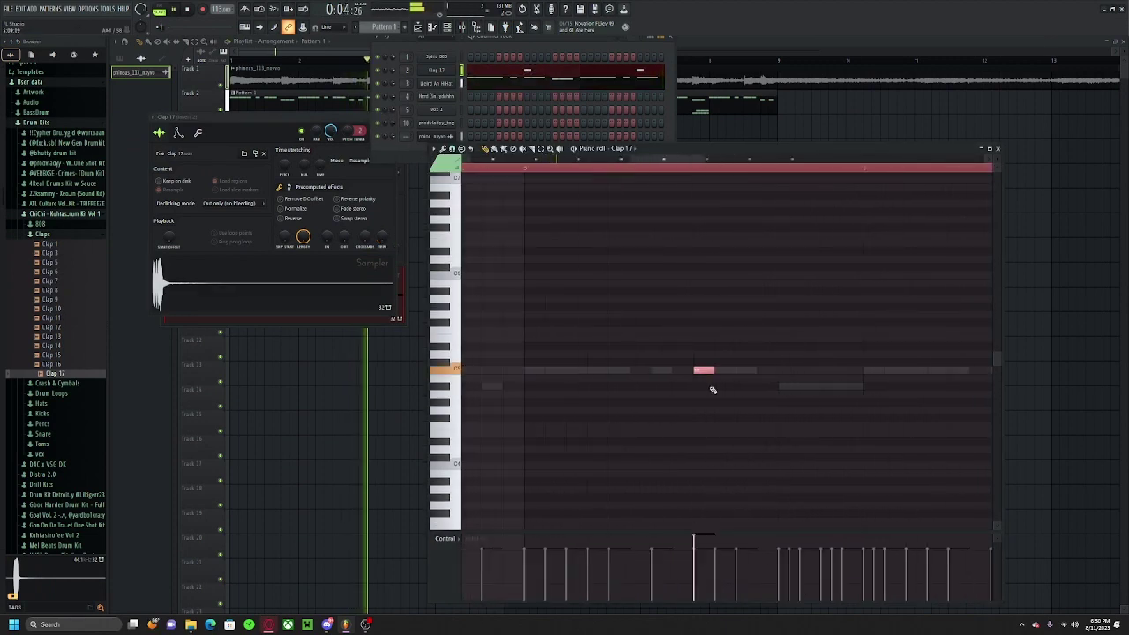
ctrl+click(713, 409)
scroll(713, 410, down, 7)
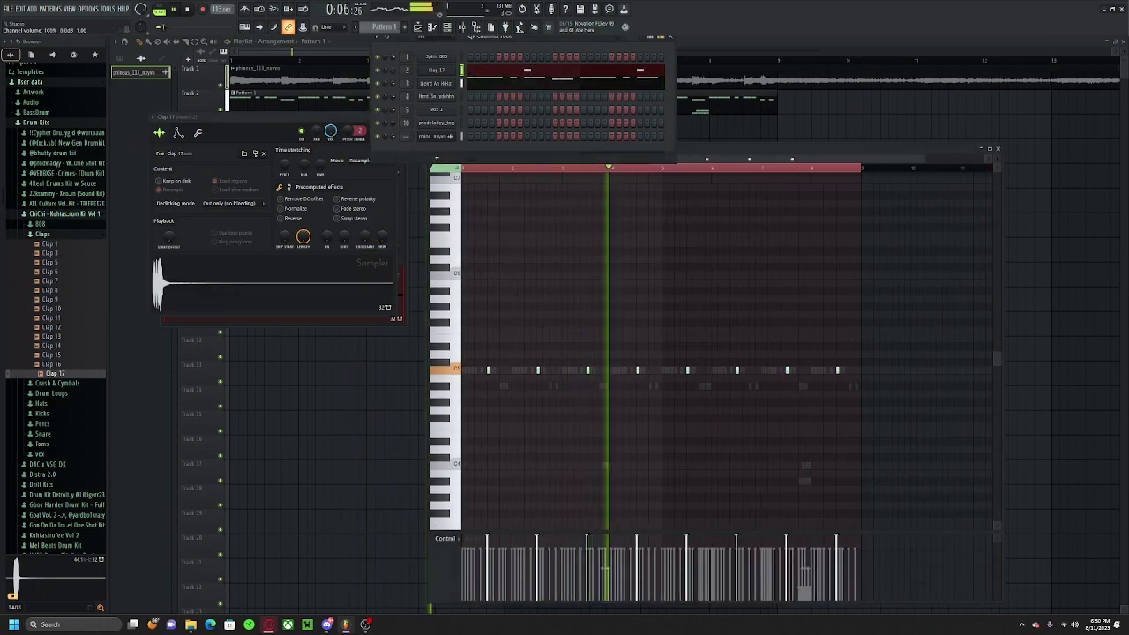
Step: Add two extra C5 clap notes at the end of bar 8
scroll(851, 361, up, 6)
click(845, 370)
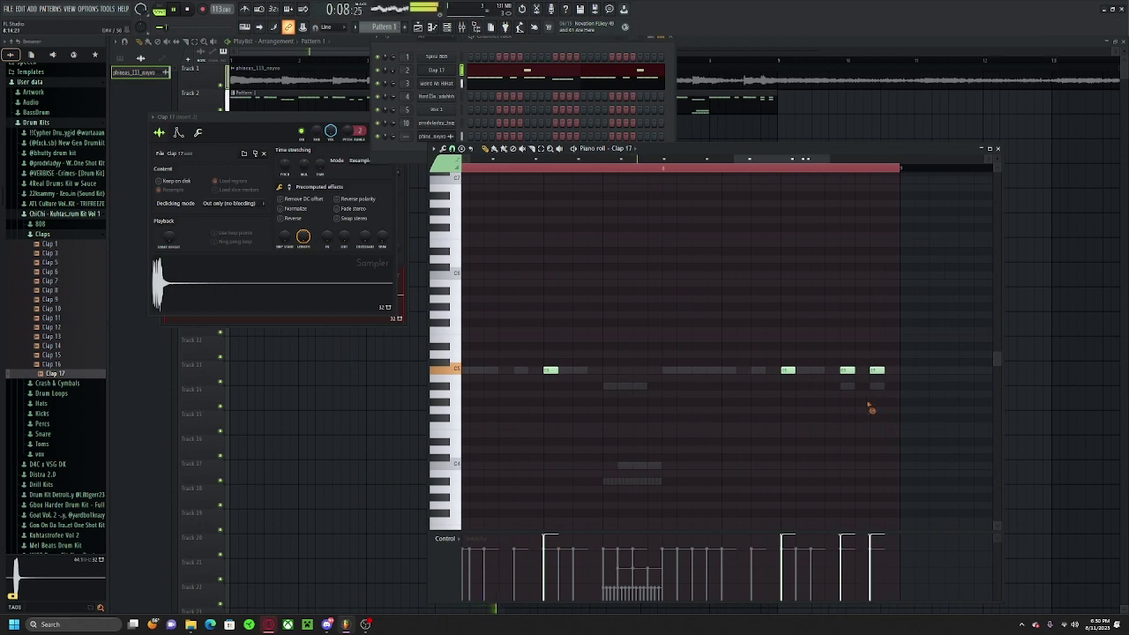
scroll(851, 416, down, 7)
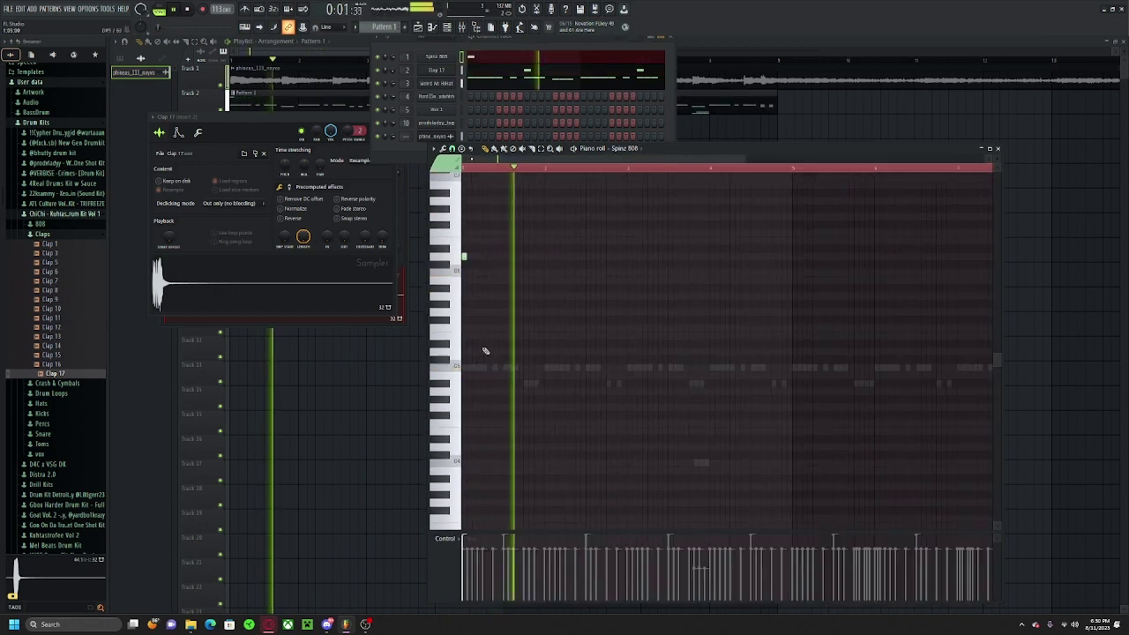
Step: Lower the opening Spinz 808 note by an octave and play the pattern
key(space)
key(ctrl+Down)
scroll(486, 351, up, 4)
drag(496, 354, 575, 380)
key(space)
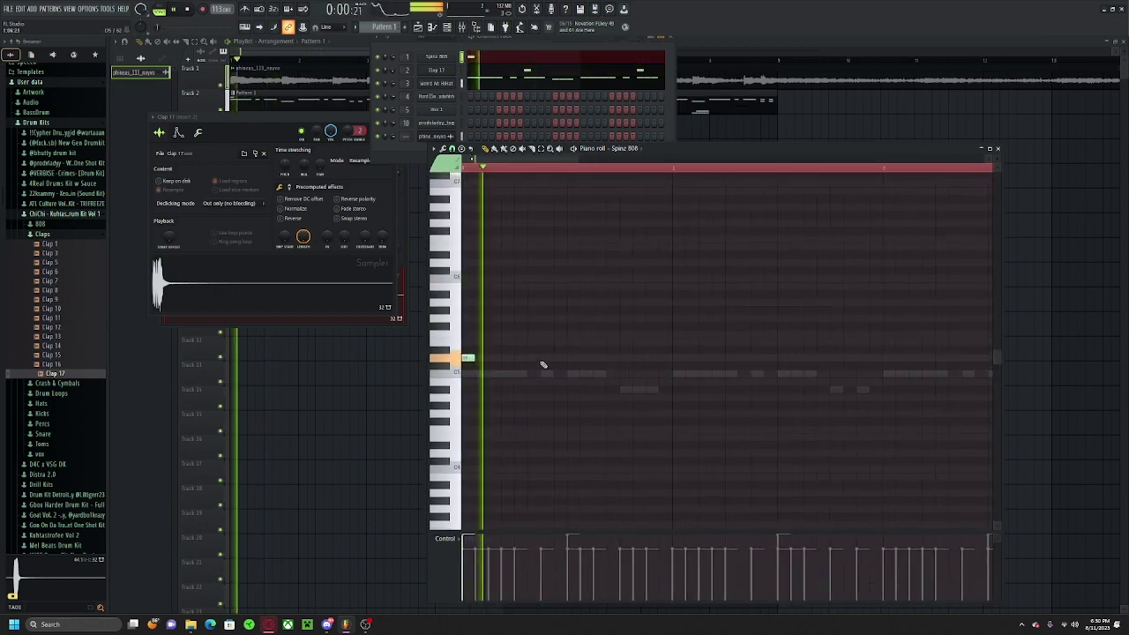
Step: Add three more Spinz 808 notes at the opening note's pitch, one in bar 1 and two in bar 2
click(544, 362)
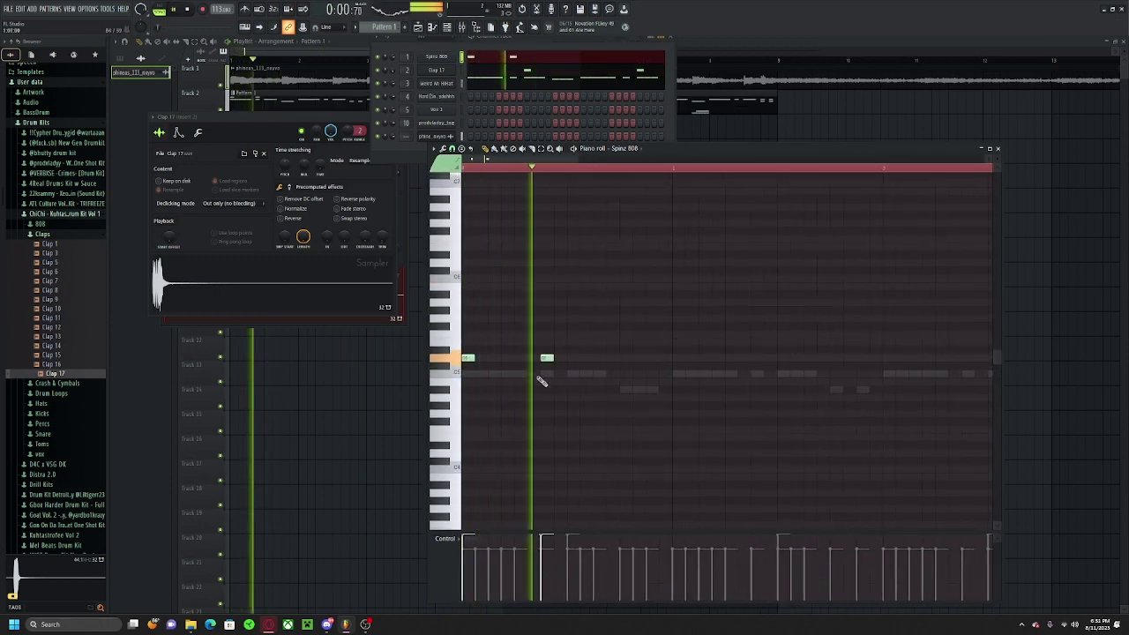
click(729, 363)
click(815, 362)
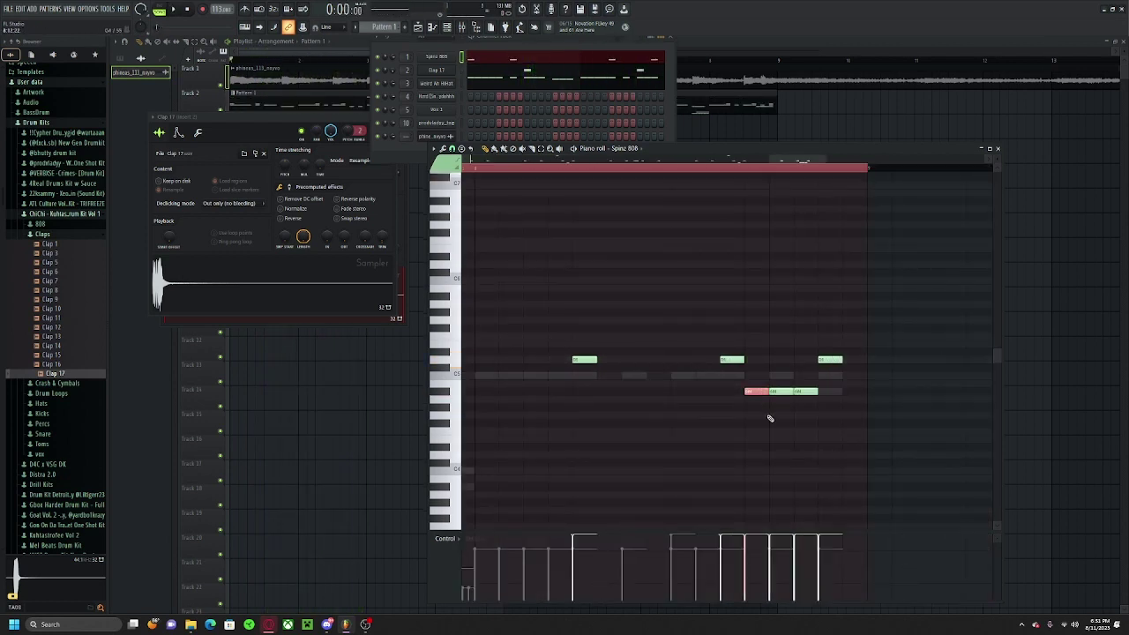
Step: Try raising the first and third of the three low 808 notes at the end of bar 8 by an octave
click(552, 167)
click(643, 266)
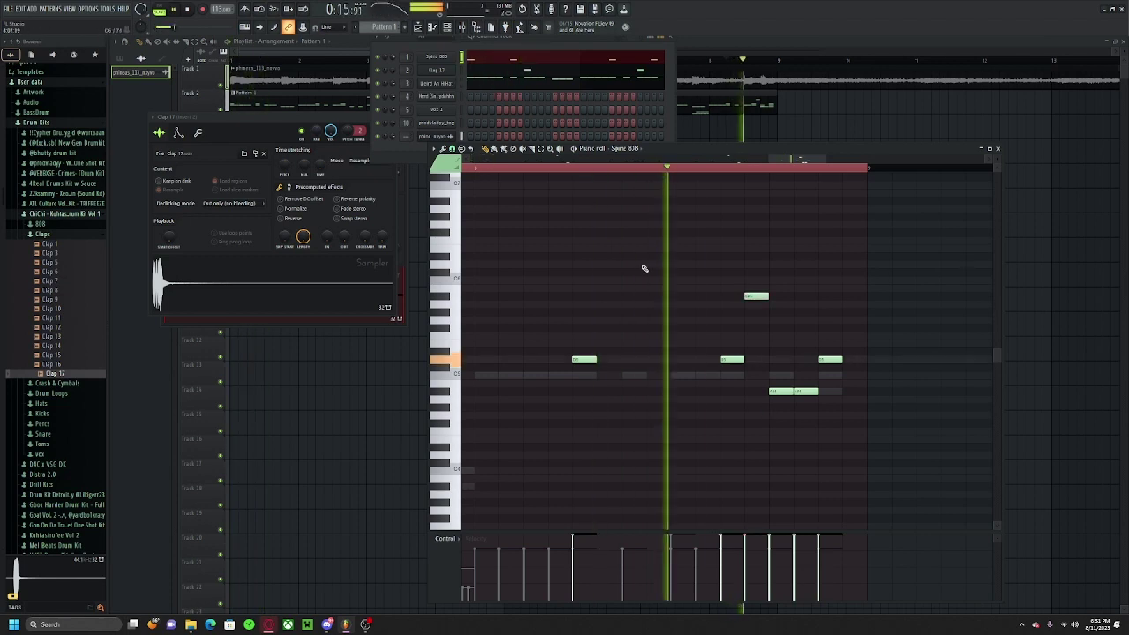
drag(674, 281, 565, 281)
key(space)
drag(690, 372, 697, 418)
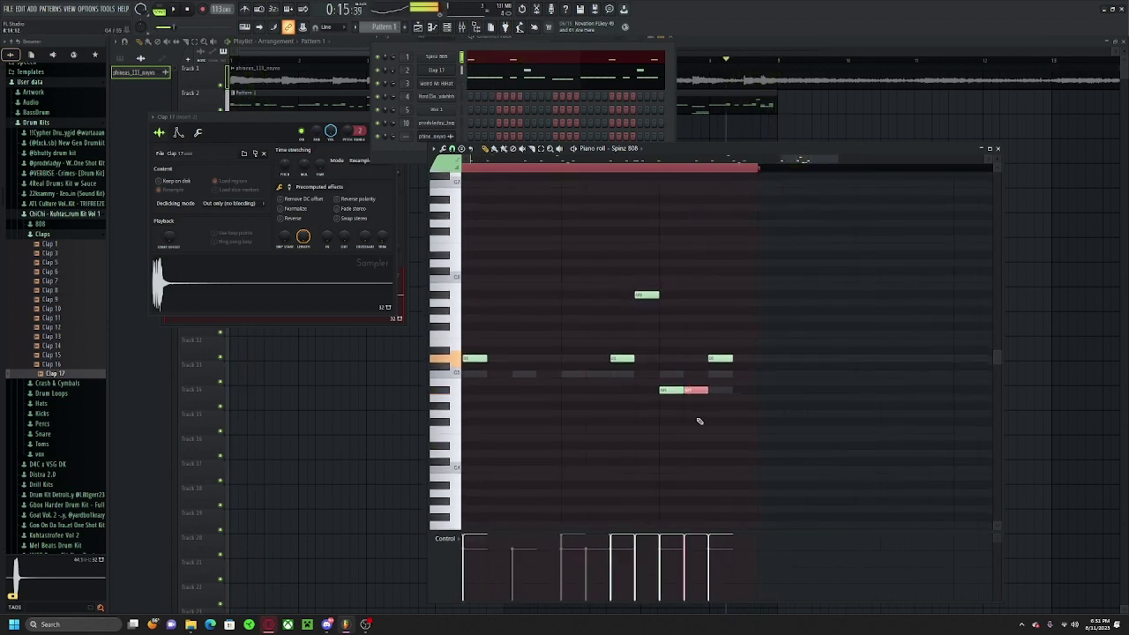
key(space)
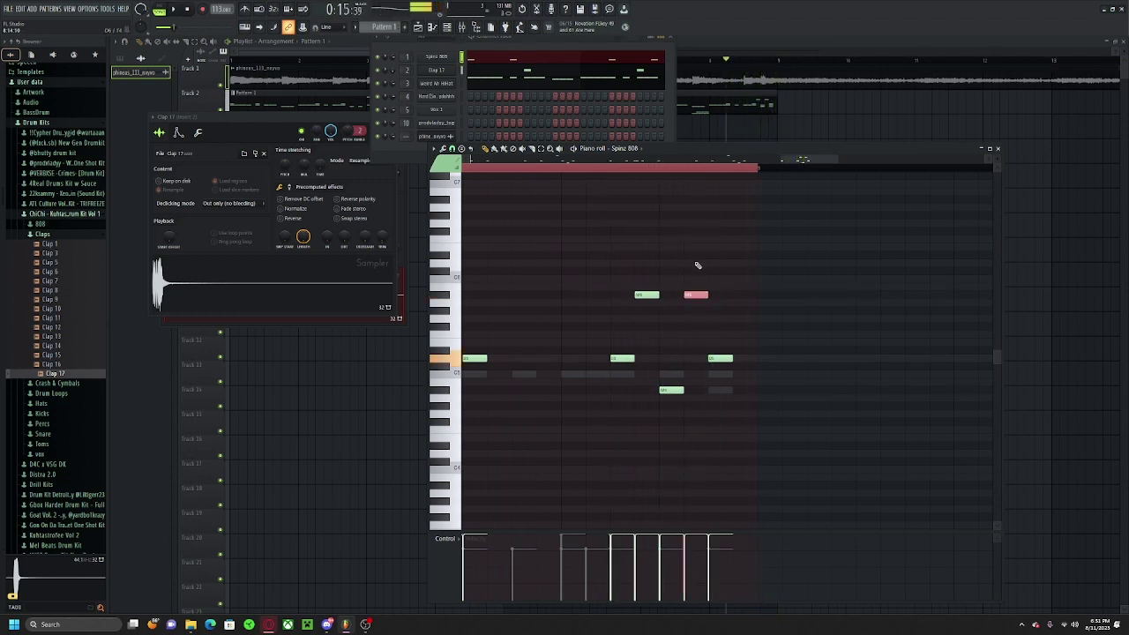
Step: Clear the time selection, try raising the third 808 note another octave, and add an extra note at the end of bar 8
scroll(697, 265, up, 1)
ctrl+click(770, 176)
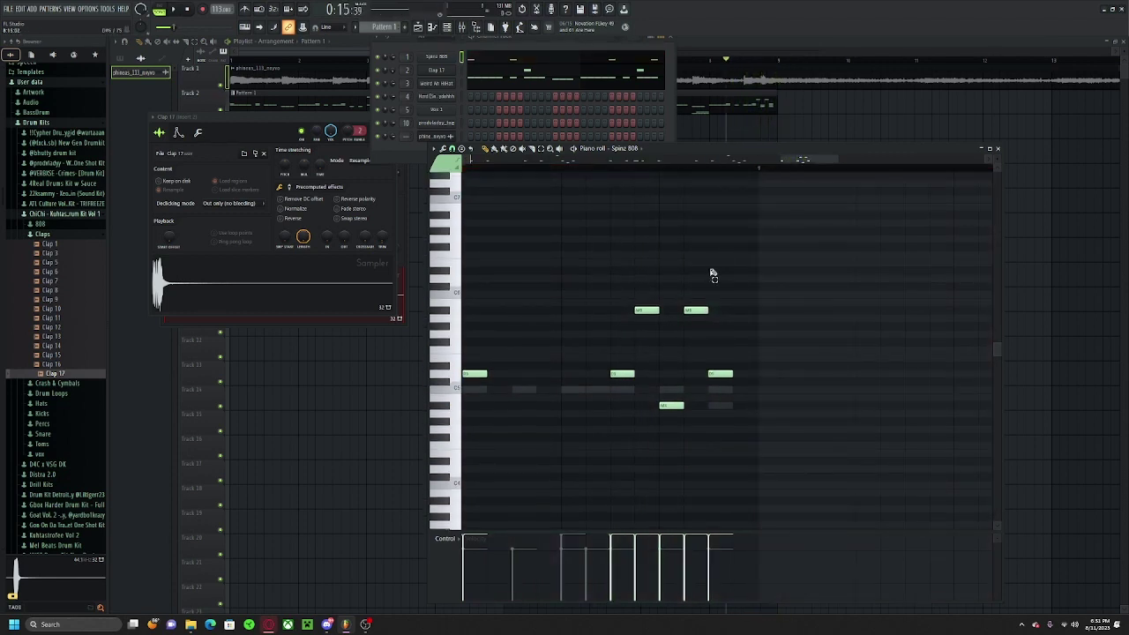
key(space)
scroll(677, 293, down, 4)
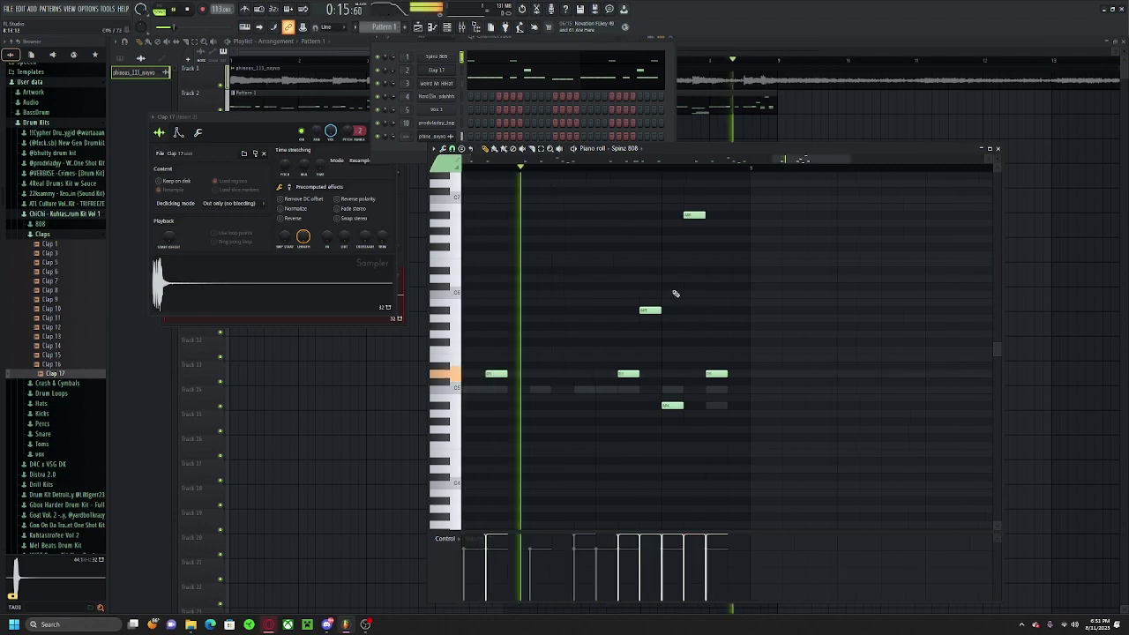
drag(685, 301, 617, 319)
key(space)
scroll(618, 344, up, 4)
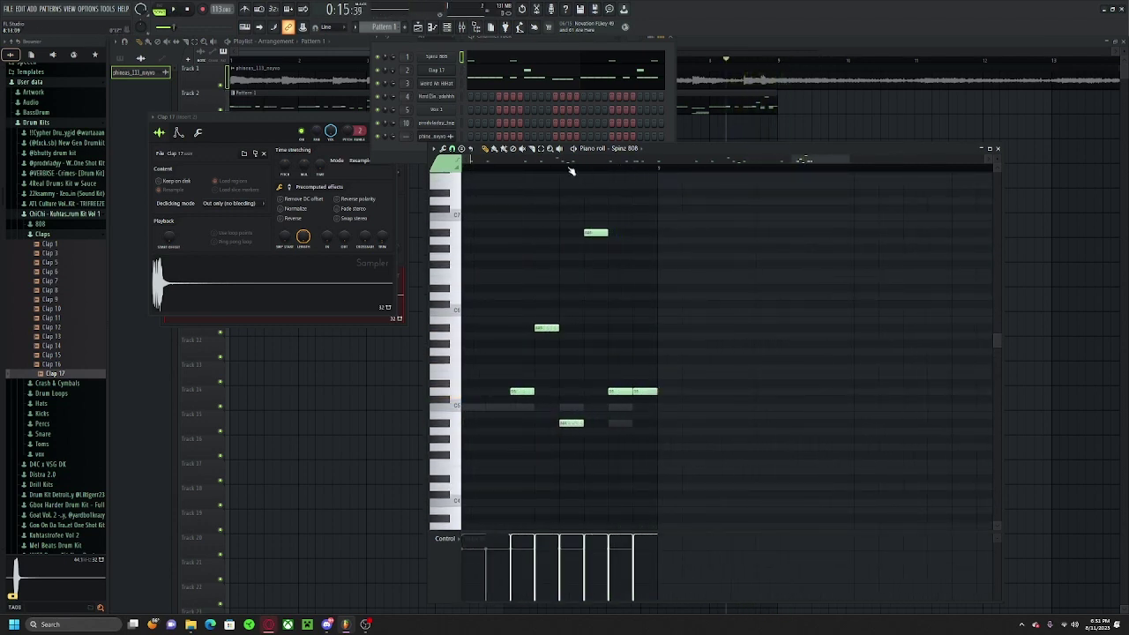
key(space)
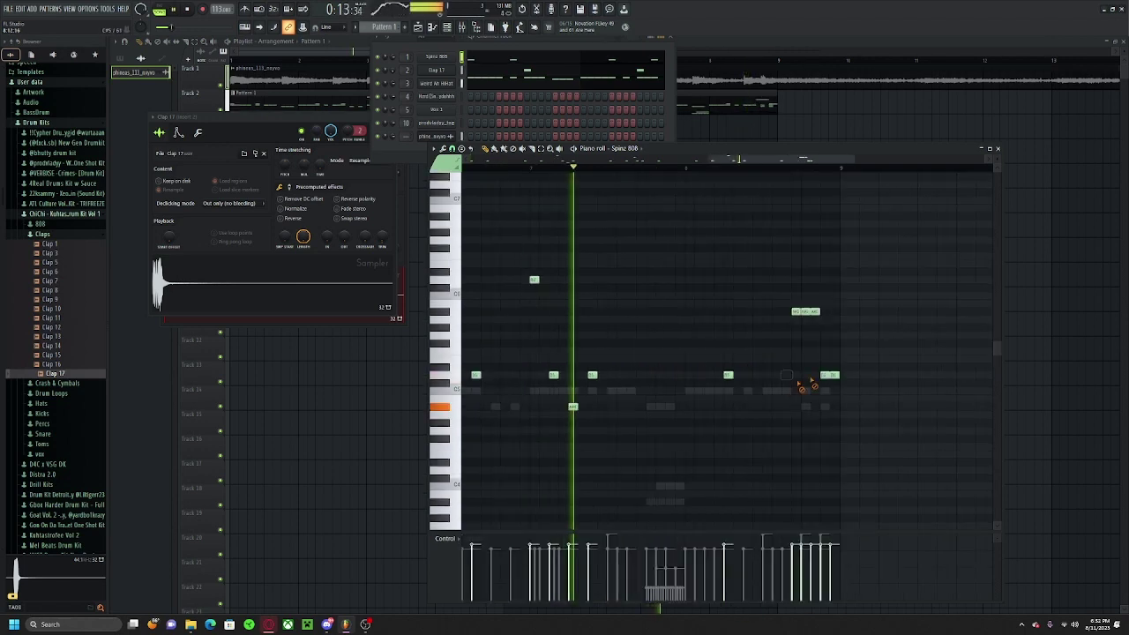
Step: Erase the closing run of 808 notes in bar 8 and paint repeated C5 notes in its place
right_click(828, 374)
right_click(810, 312)
click(804, 382)
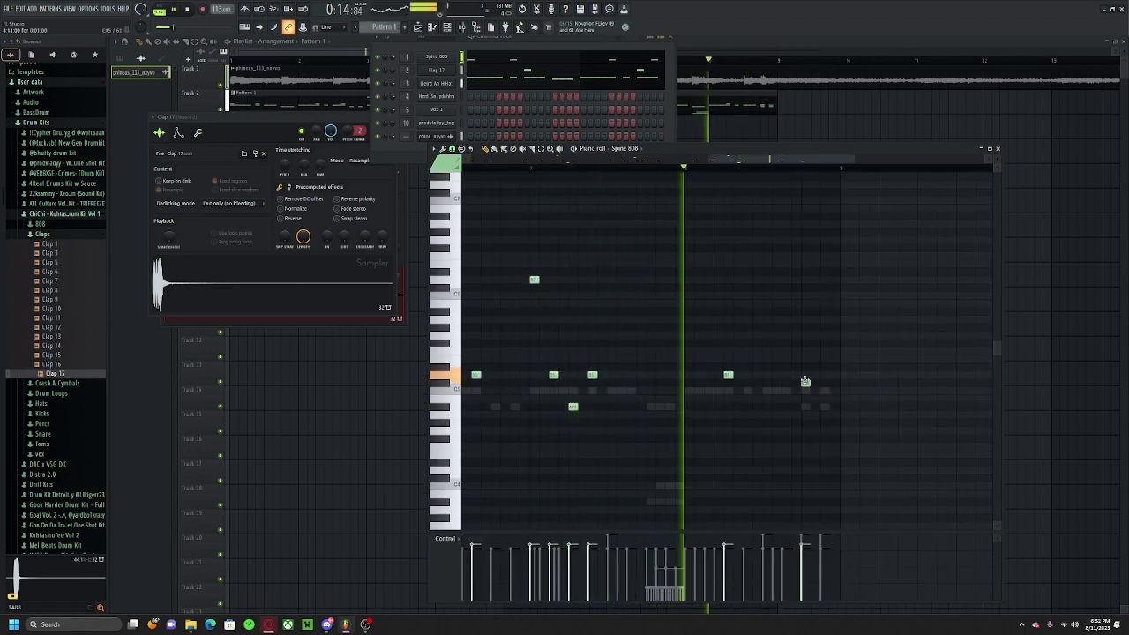
drag(805, 391, 825, 393)
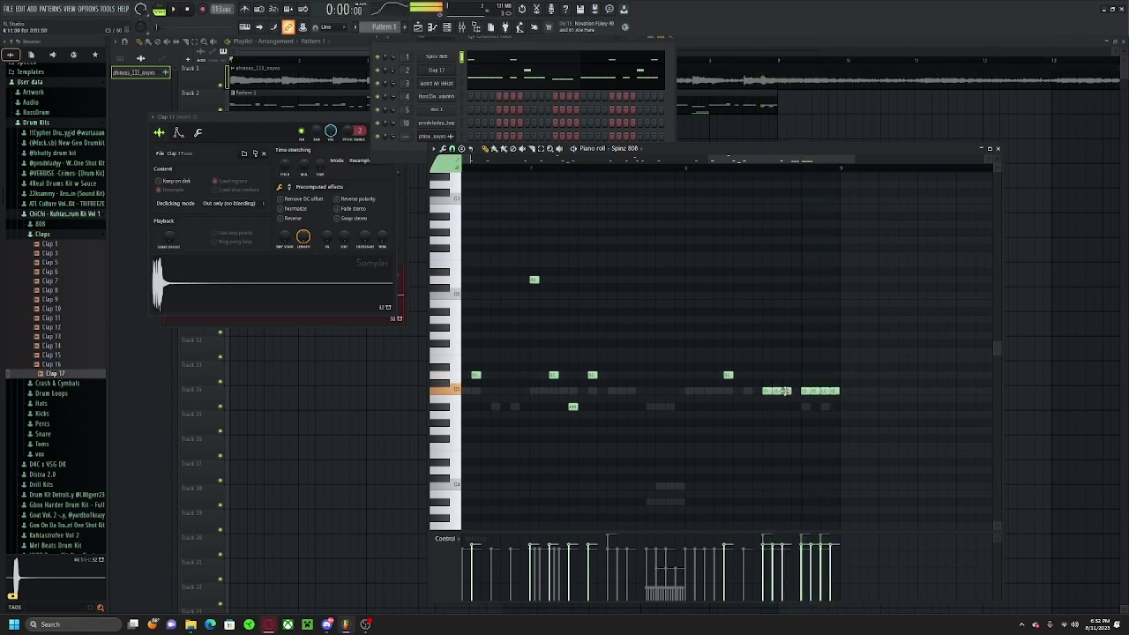
Step: Lower the first four notes of the closing 808 run in bar 8 to A#4
scroll(792, 394, up, 2)
key(space)
drag(750, 379, 781, 407)
right_click(780, 438)
Step: Move the last two notes of the closing 808 run to A5 and play back the ending
drag(872, 394, 875, 426)
key(ctrl+Up)
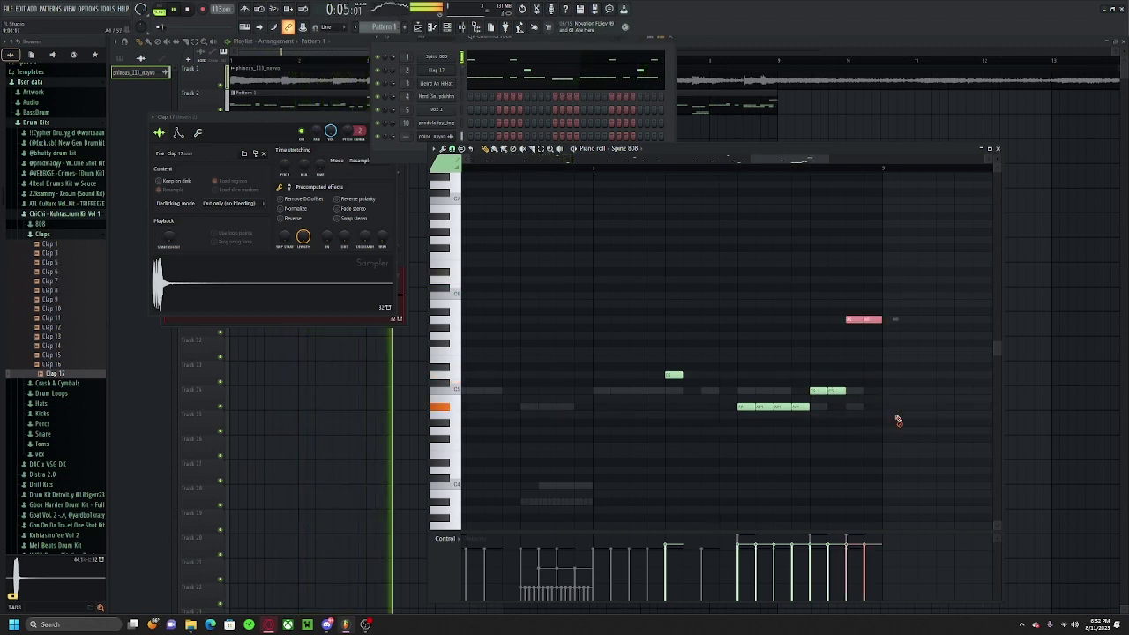
right_click(898, 421)
scroll(578, 179, left, 1)
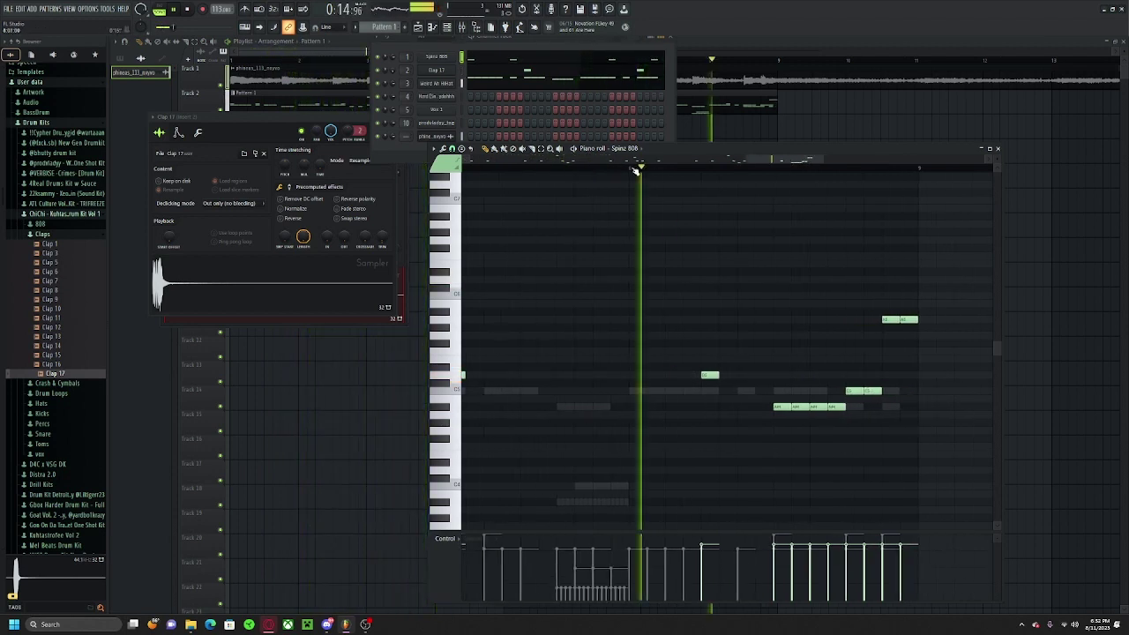
Step: Delete the Section8 Kick note in the middle of bar 3 and check the kick placement through the following bars
drag(713, 270, 577, 255)
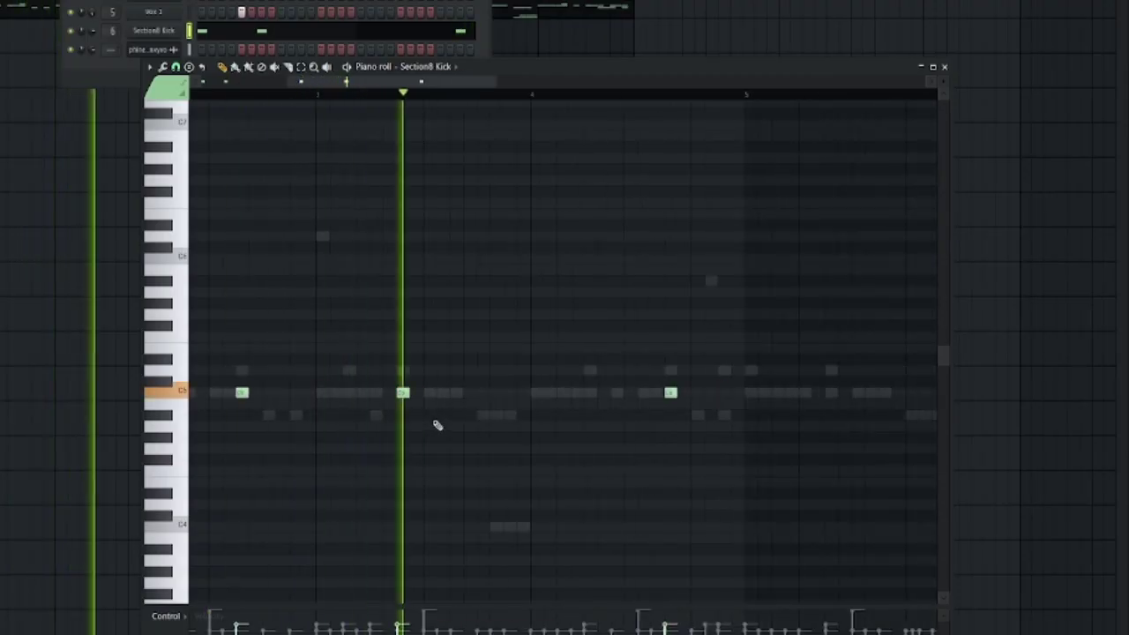
right_click(403, 393)
scroll(471, 408, down, 3)
scroll(536, 429, up, 3)
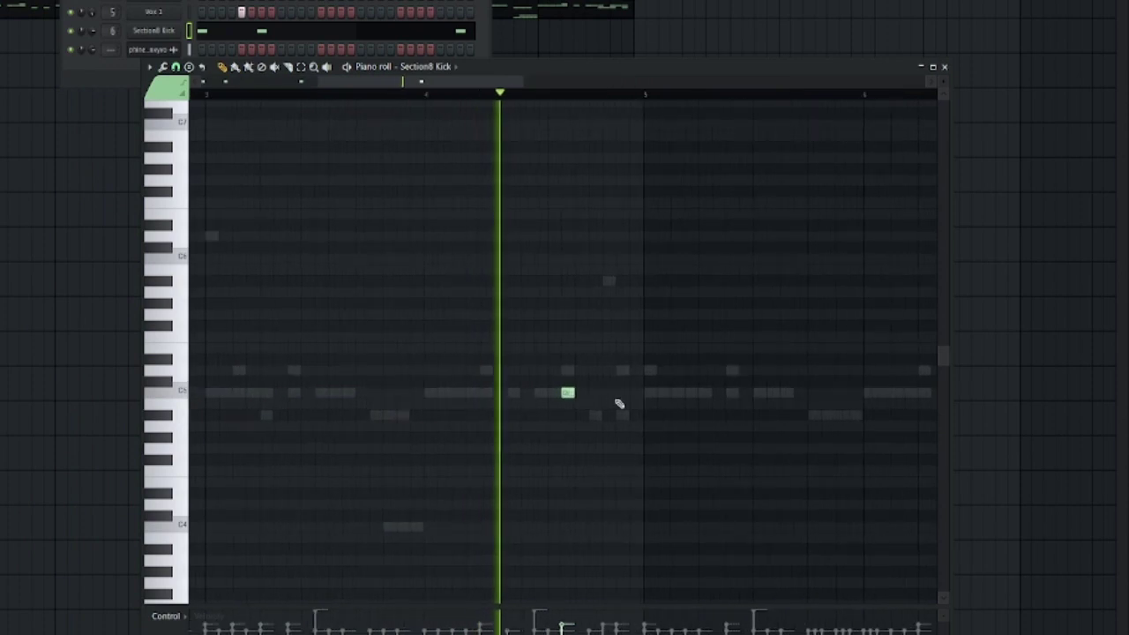
drag(568, 430, 428, 431)
scroll(450, 431, up, 3)
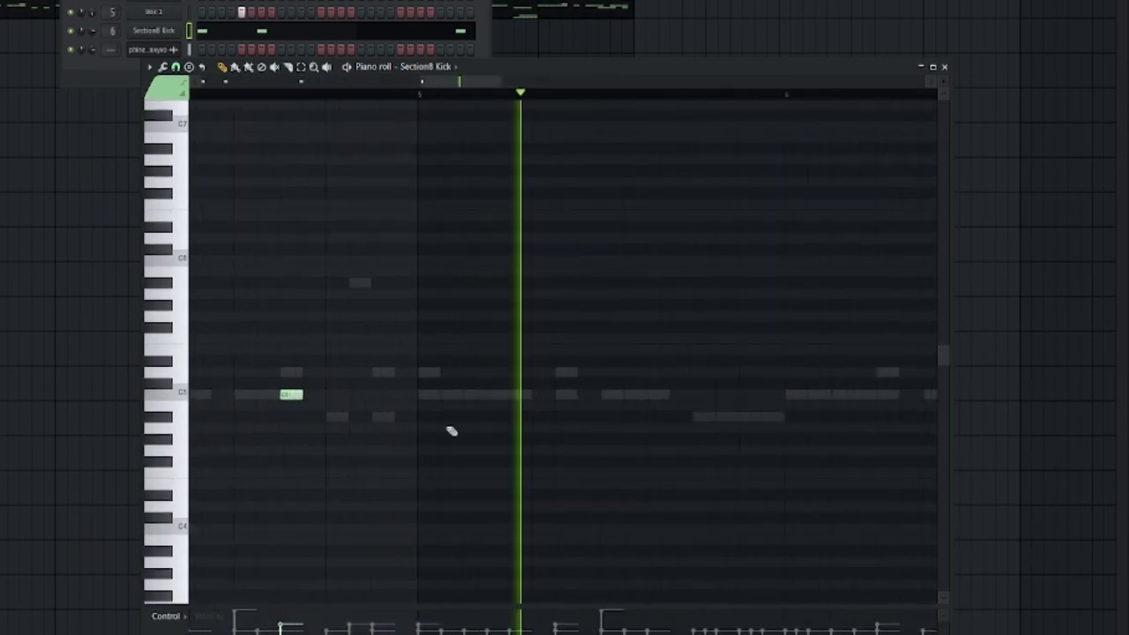
scroll(418, 441, down, 3)
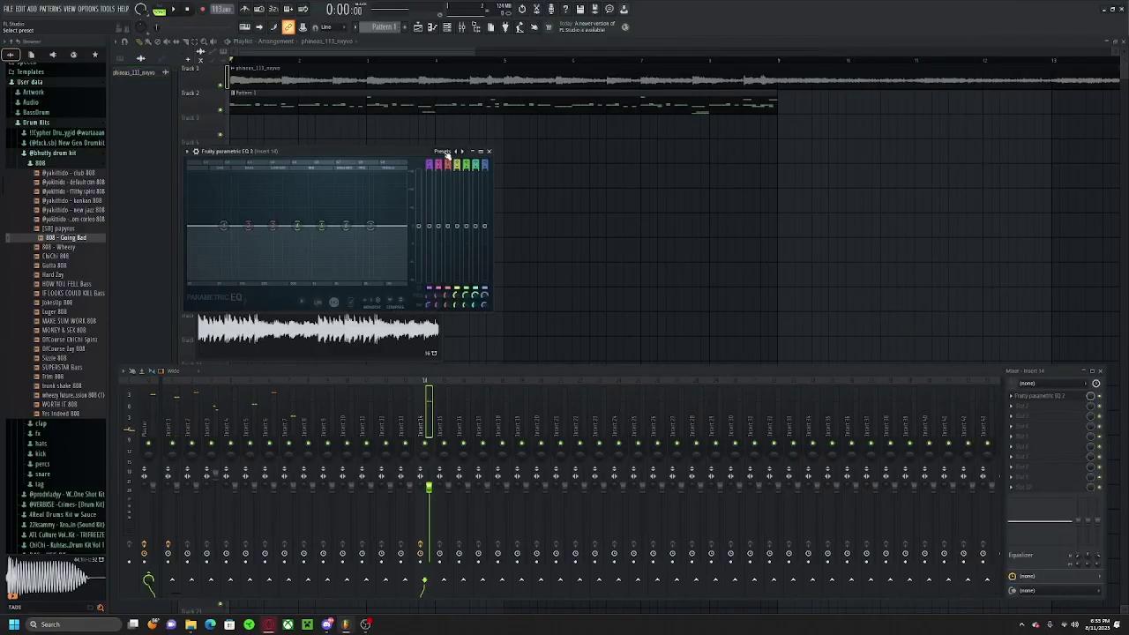
Step: Apply the 20Hz - 18kHz cut preset to the melody's Fruity Parametric EQ 2 and adjust its low-cut frequency during playback
key(space)
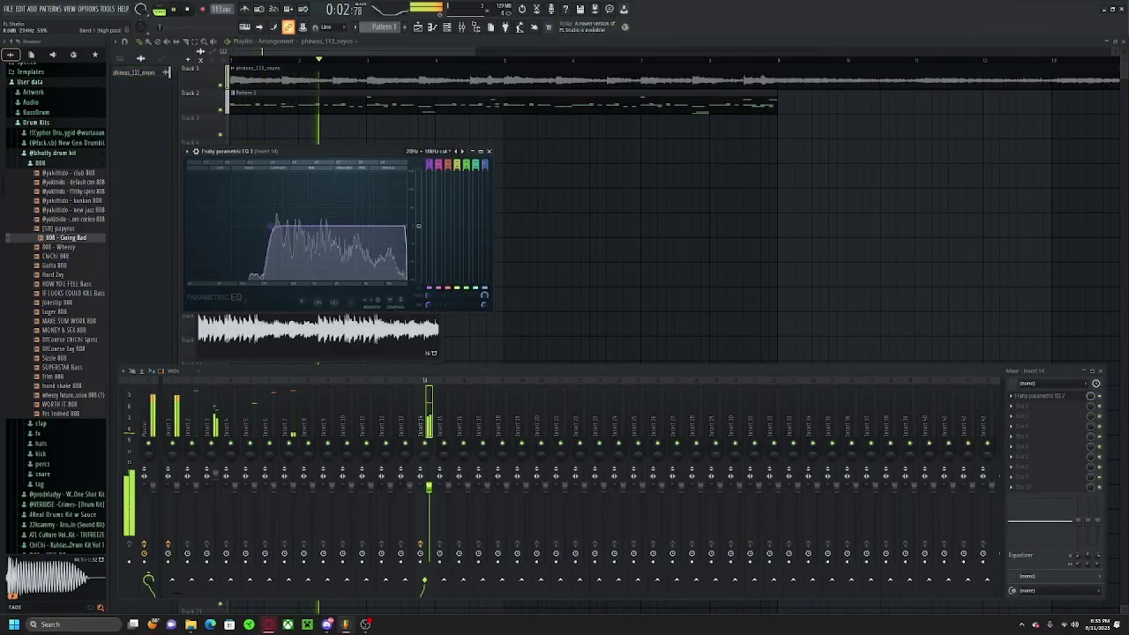
drag(270, 226, 283, 229)
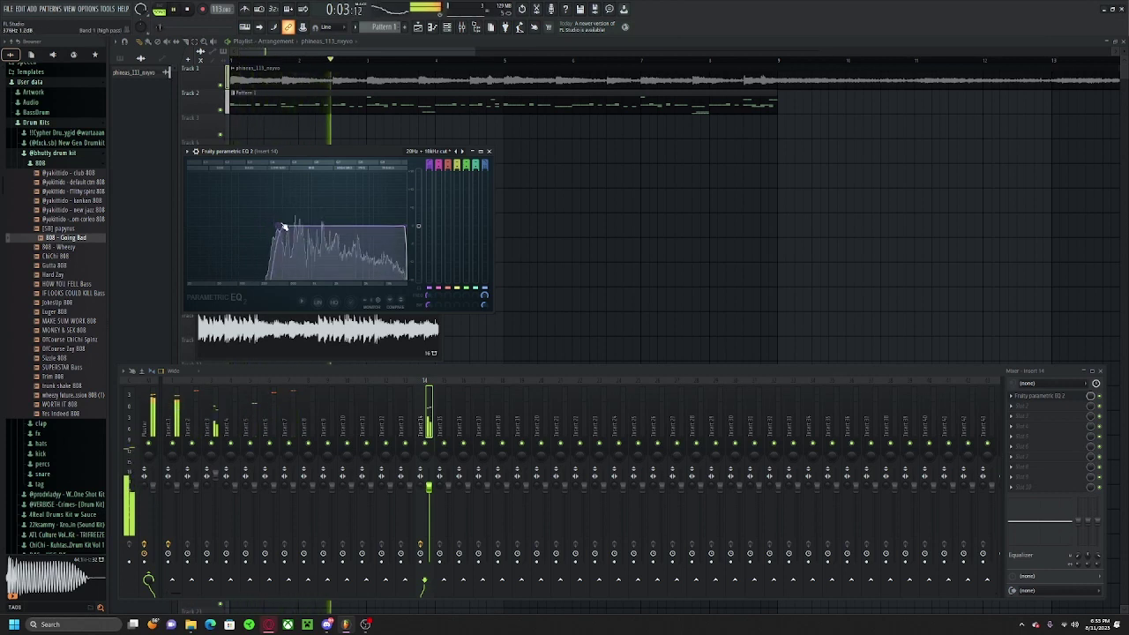
drag(284, 227, 276, 229)
Step: Open Pattern 1's notes and place a short 808 - Going Bad note on D5 late in bar 1
double_click(315, 106)
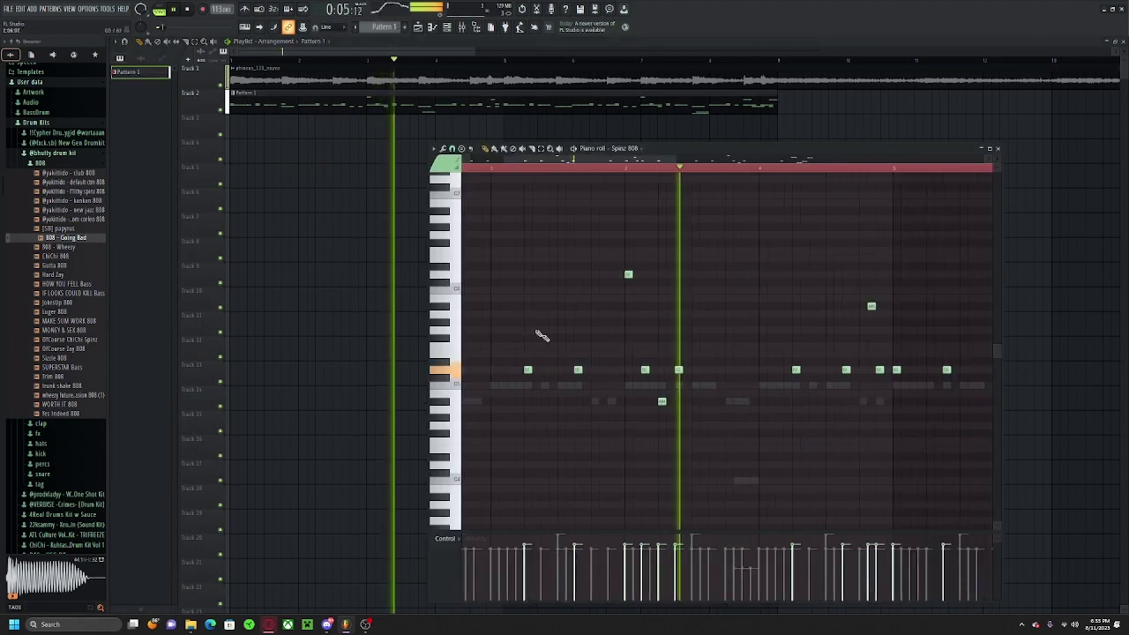
key(space)
key(space)
scroll(536, 371, left, 1)
right_click(509, 371)
right_click(509, 371)
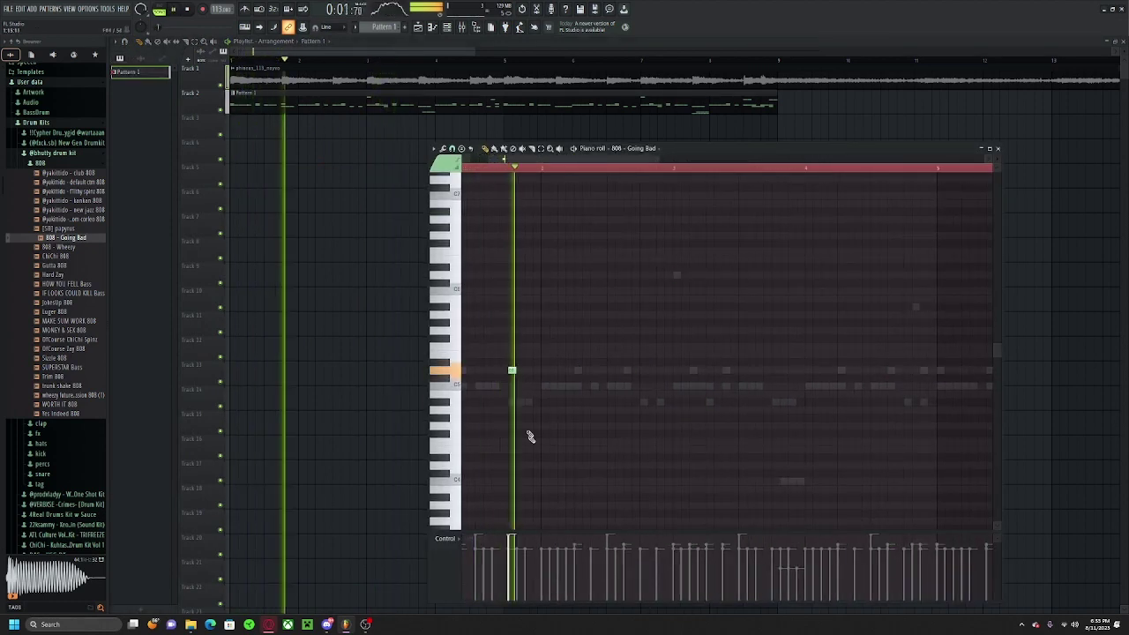
Step: Add a second D5 note for 808 - Going Bad just before bar 2 and play the pattern
scroll(529, 428, up, 3)
key(space)
key(space)
click(531, 372)
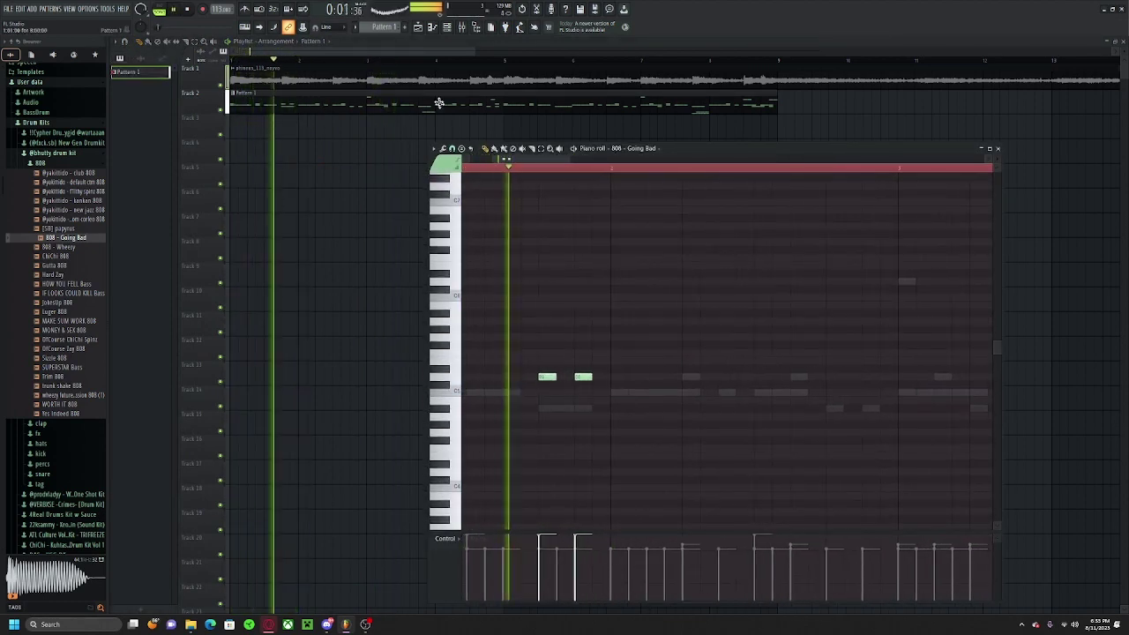
key(space)
Step: Open the 808 - Going Bad channel's settings and enable its volume envelope with release time at 0%
click(448, 28)
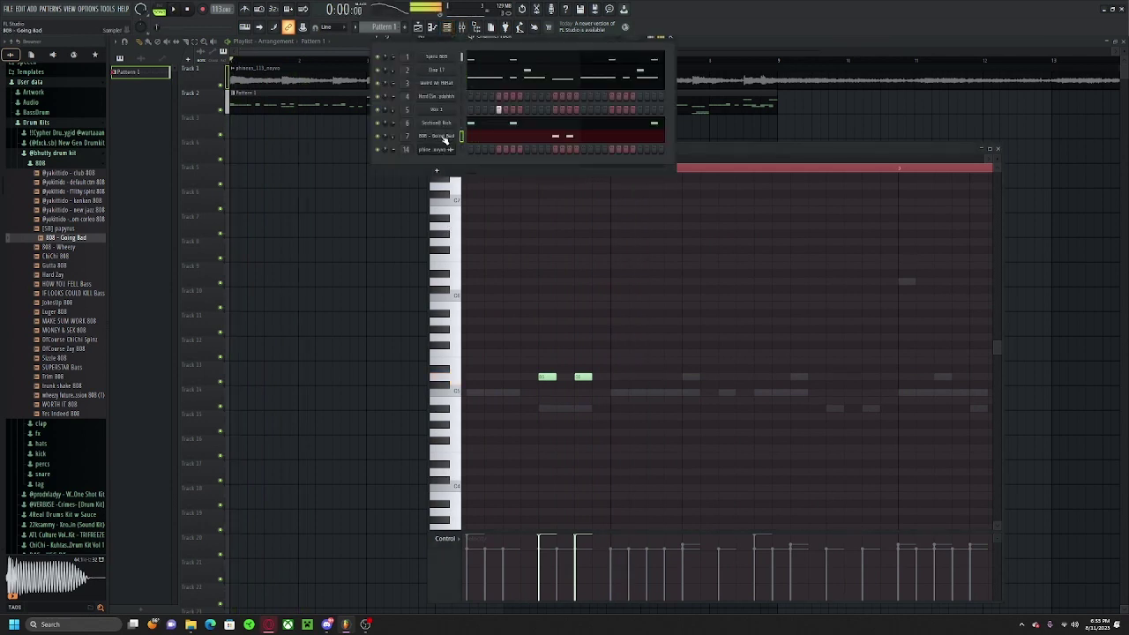
click(443, 139)
click(441, 125)
click(438, 138)
click(159, 113)
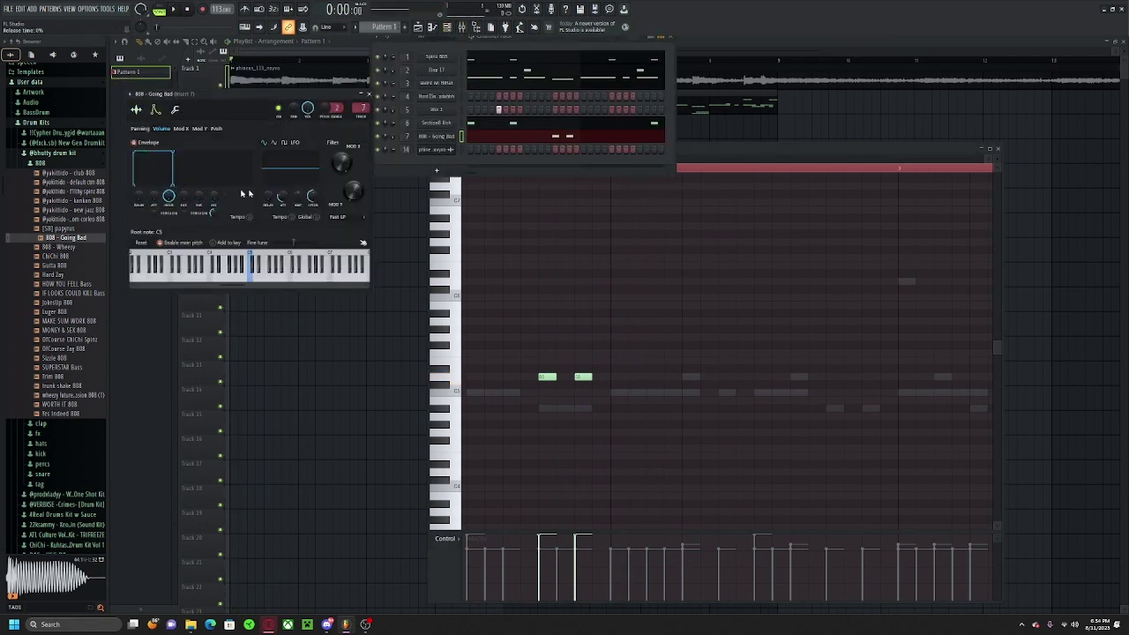
Step: Play back the 808 - Going Bad notes and lengthen the second one to beat 2 of bar 2
key(space)
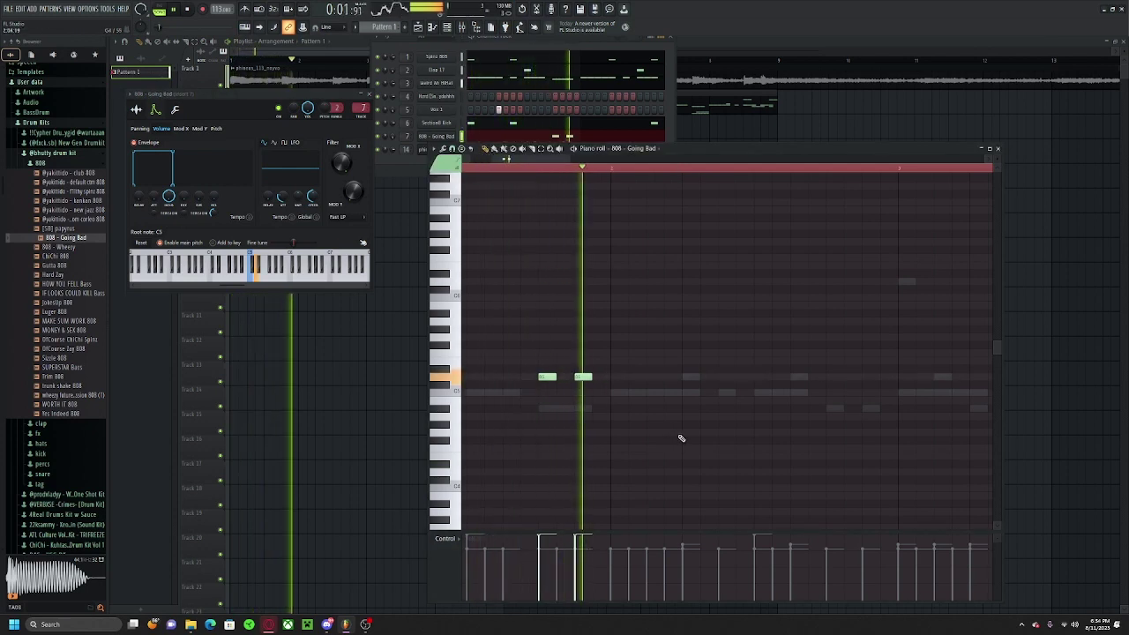
key(space)
drag(591, 378, 681, 377)
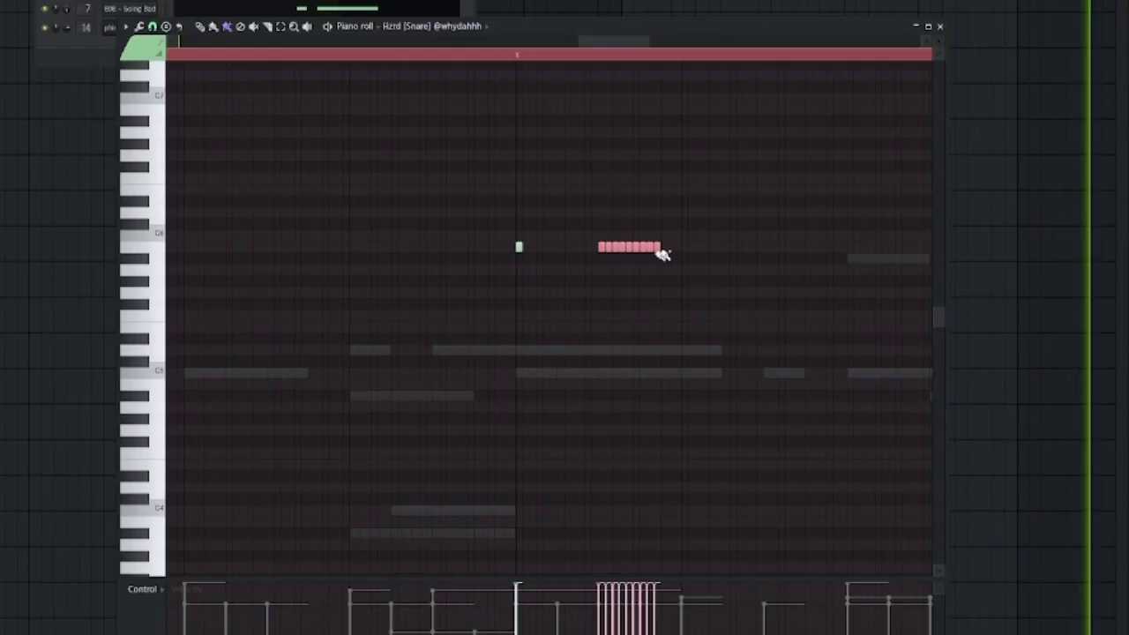
Step: Paint fast Hzrd snare rolls on B5 in the first half of bar 8 and a single hit on beat 3
drag(663, 252, 676, 234)
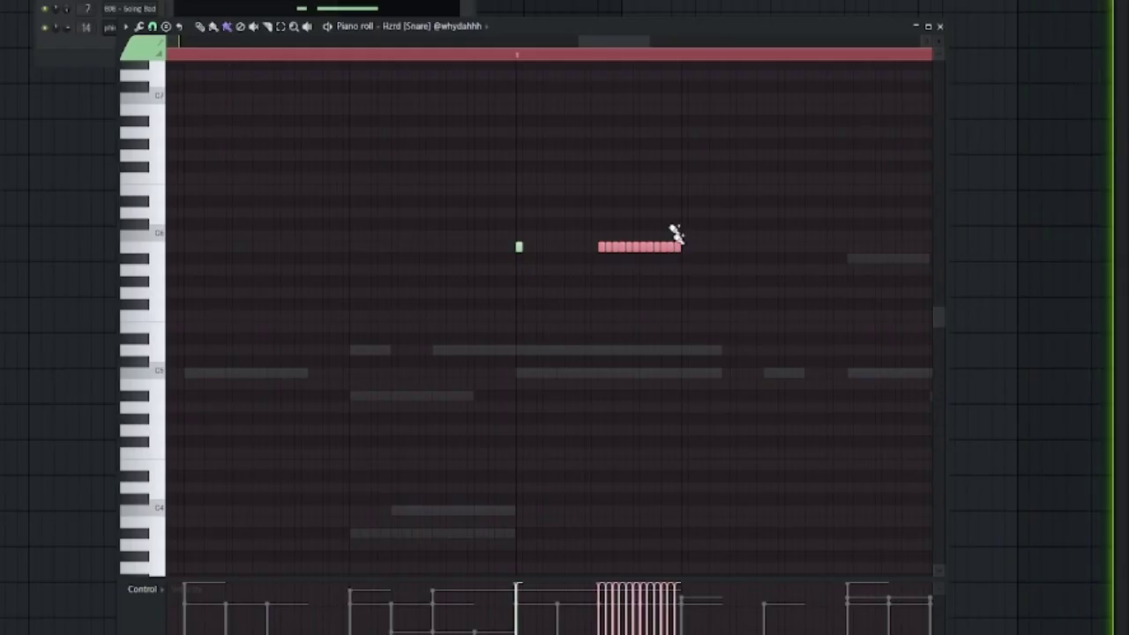
key(space)
drag(591, 174, 270, 189)
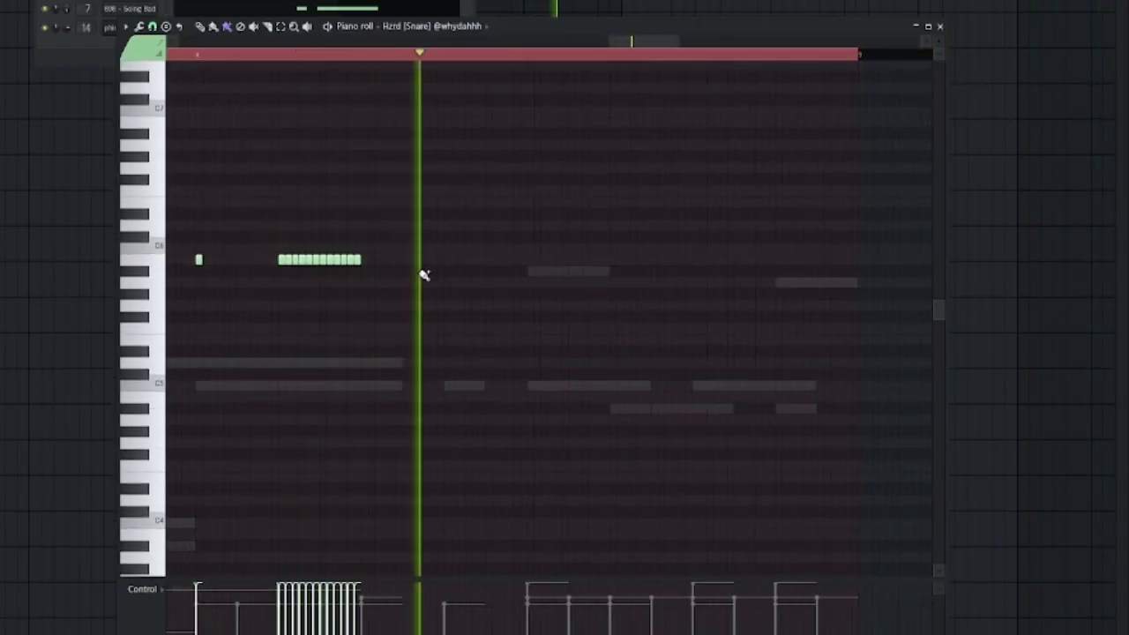
key(space)
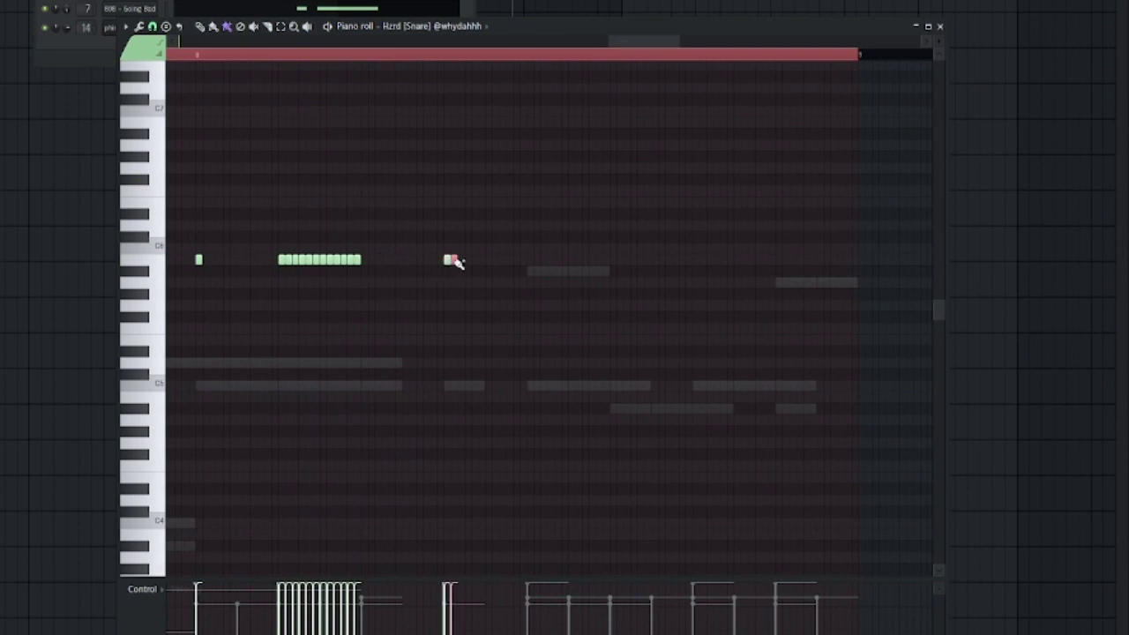
key(space)
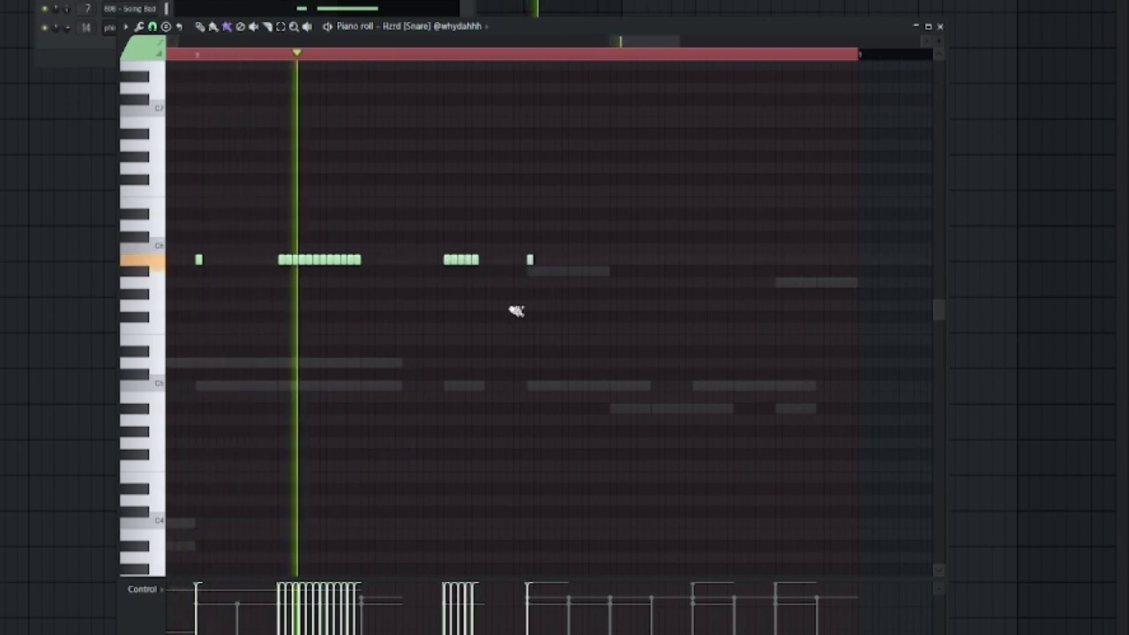
Step: Paint an A5 snare roll before beat 4 of bar 8 and a G#5 roll up to the bar's end, checking by playback
drag(473, 304, 278, 294)
key(space)
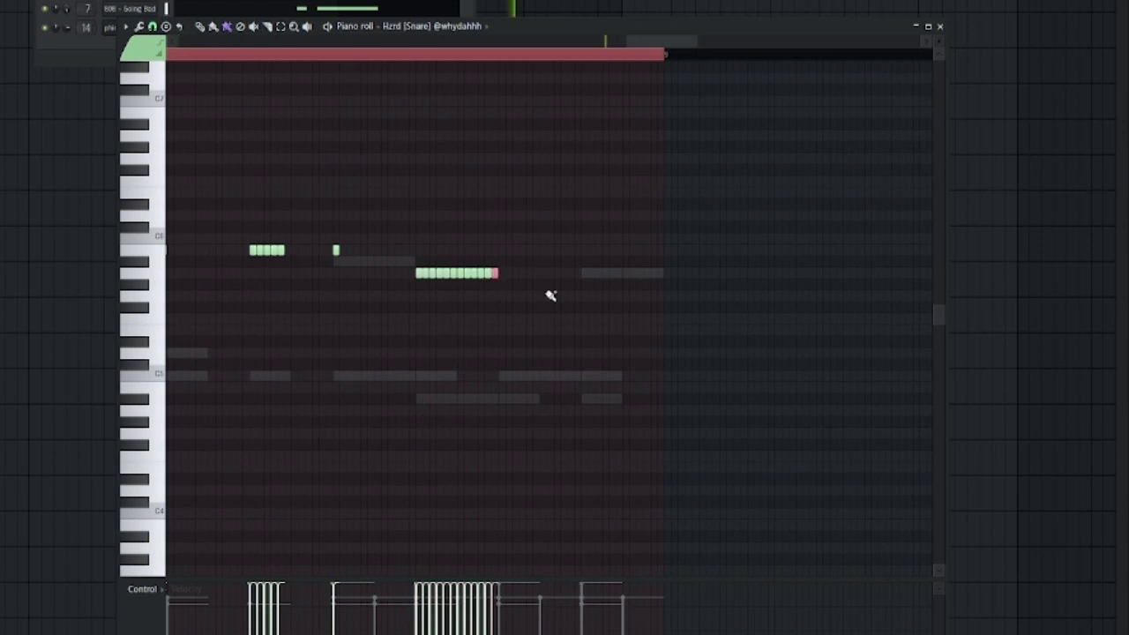
drag(586, 286, 673, 292)
key(space)
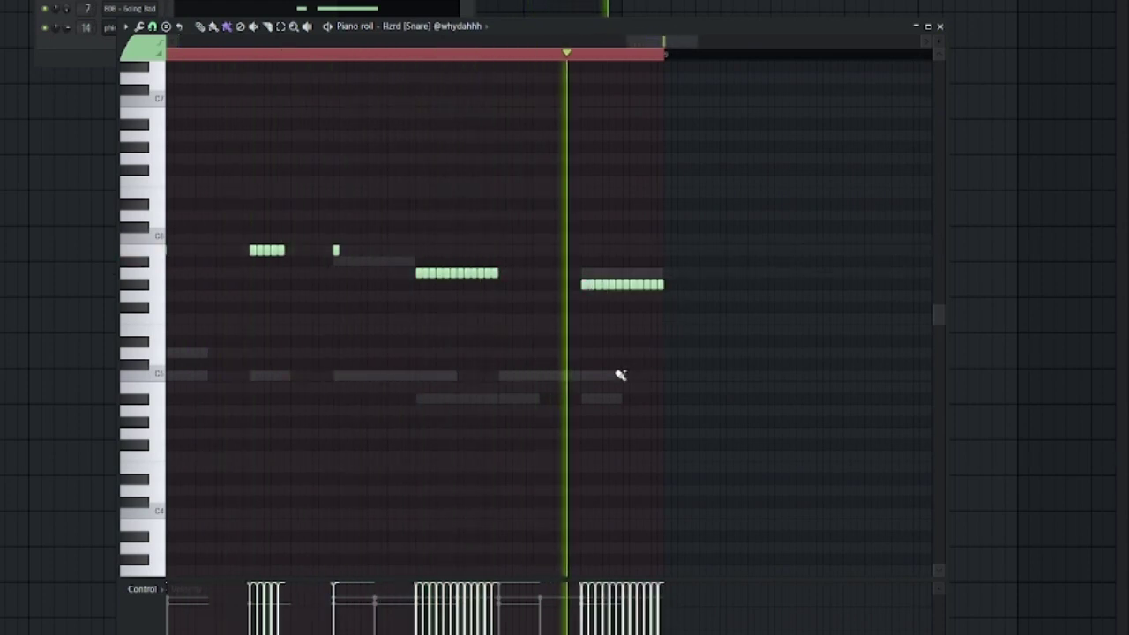
key(space)
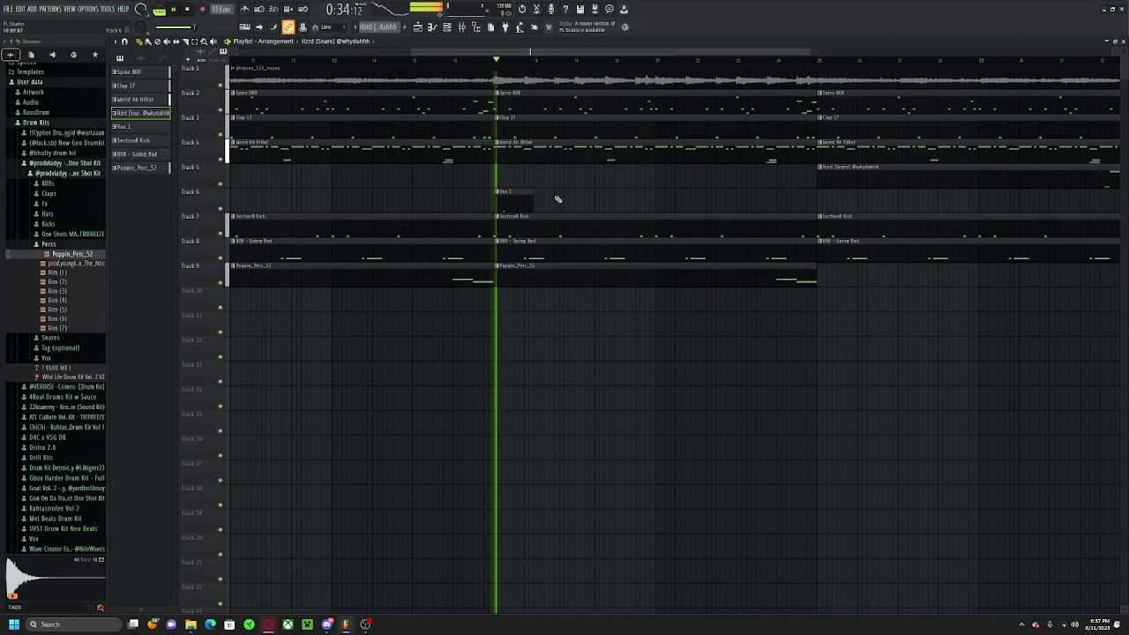
Step: Stop playback and place the producer tag sample from the drum kit's Tag (optional) folder on Track 11
scroll(605, 202, down, 4)
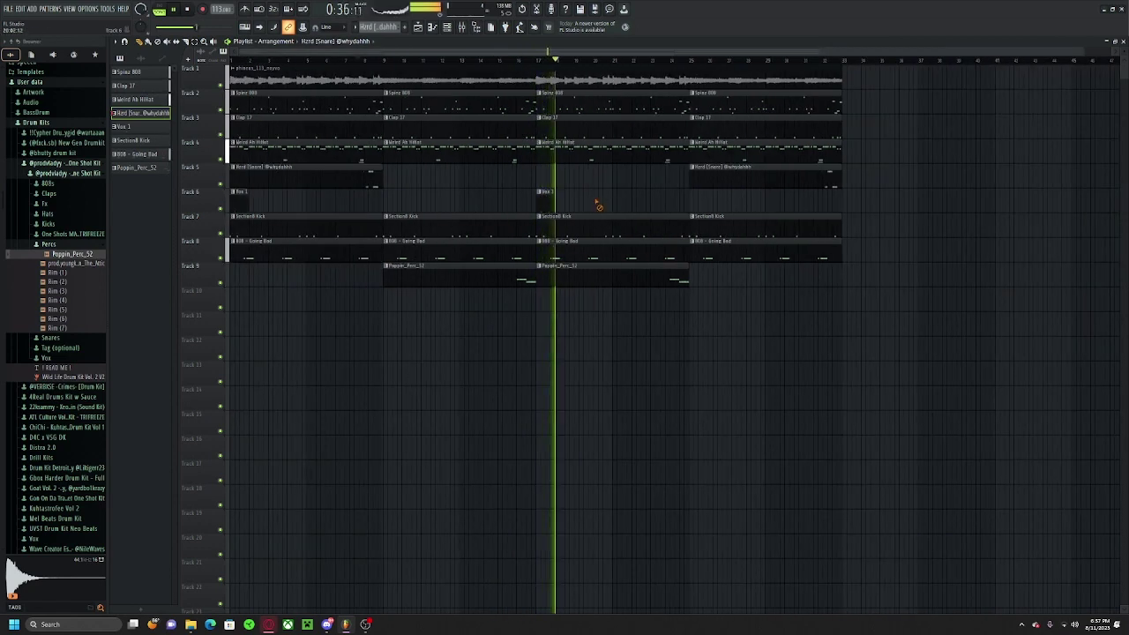
key(space)
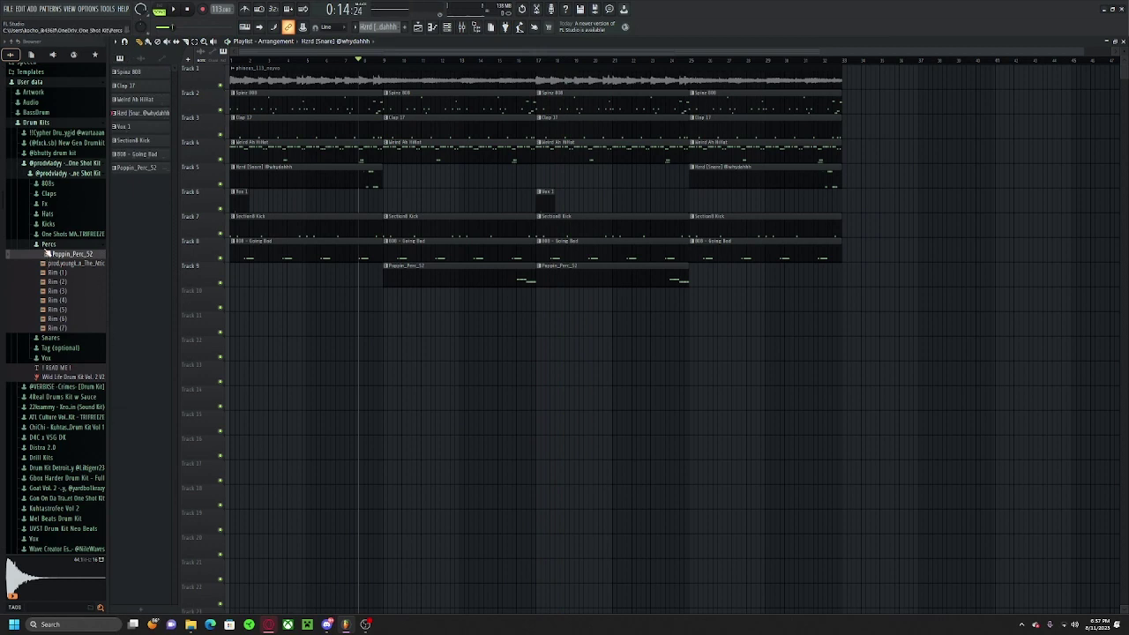
click(47, 246)
click(60, 264)
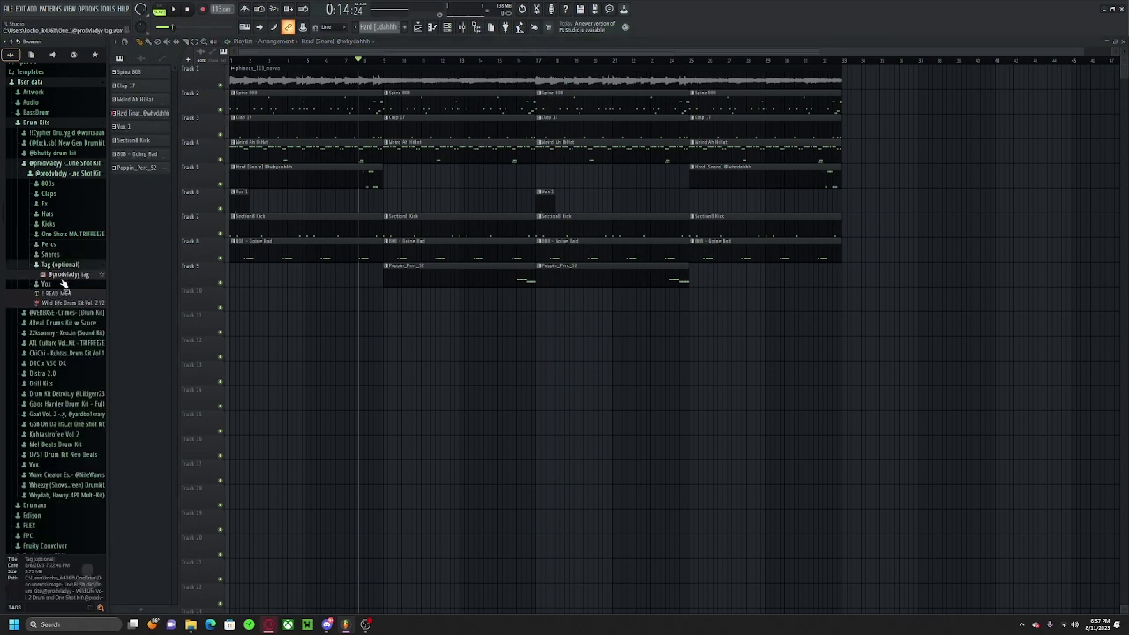
drag(70, 274, 231, 321)
scroll(278, 347, up, 5)
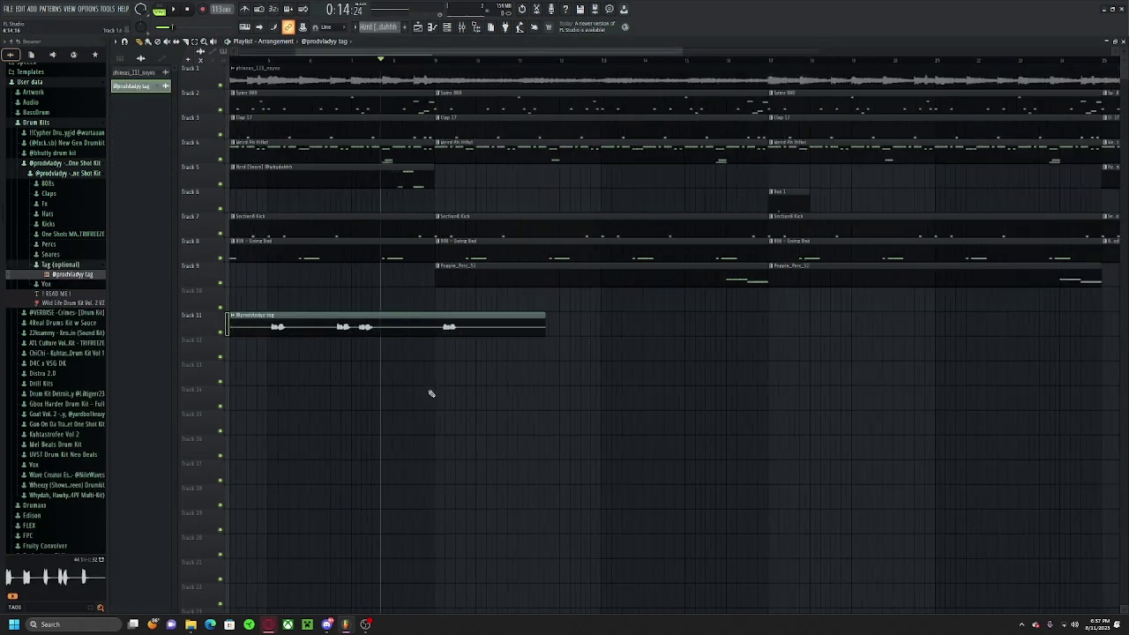
Step: Slice off the silence before the first spoken tag and move the trimmed clip to the start of the playlist
scroll(471, 363, down, 1)
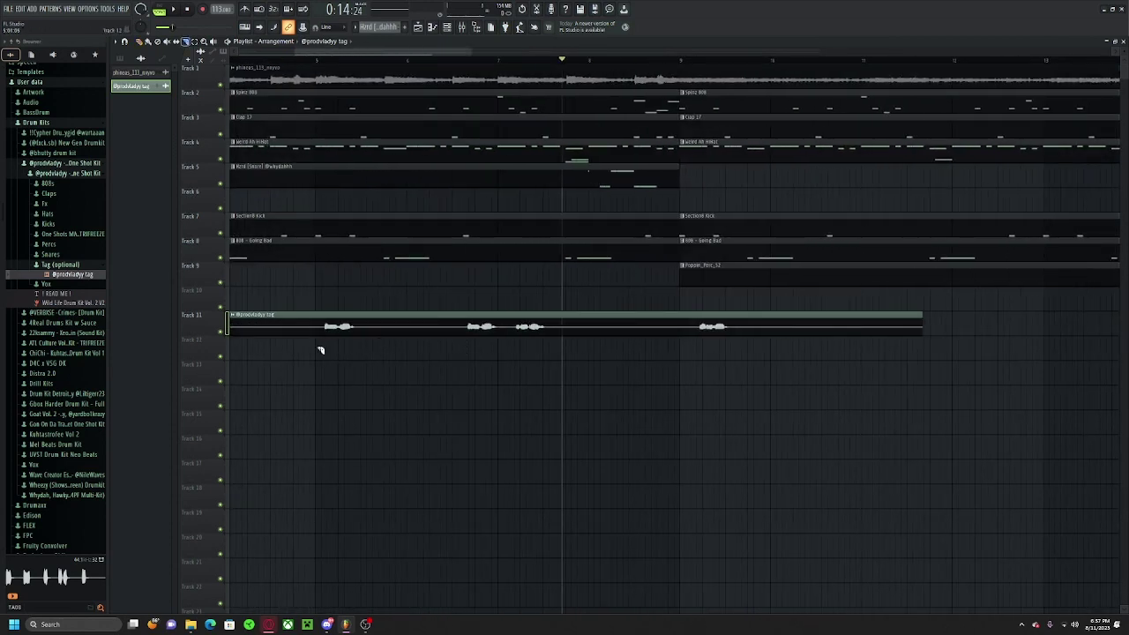
scroll(335, 350, up, 3)
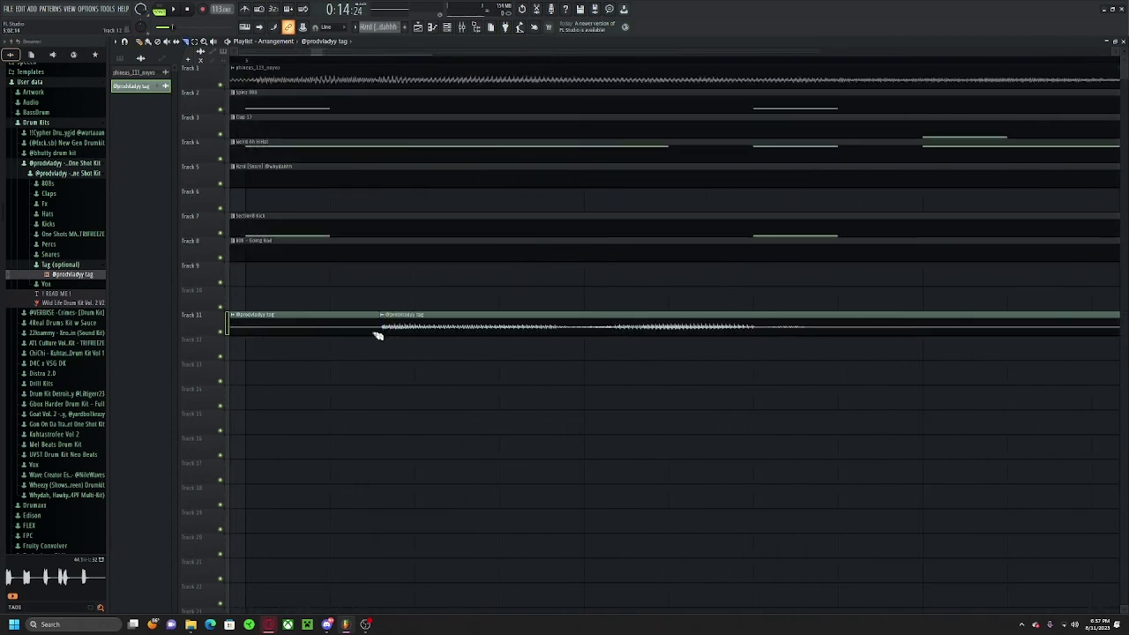
click(377, 336)
scroll(362, 370, down, 3)
scroll(366, 378, down, 5)
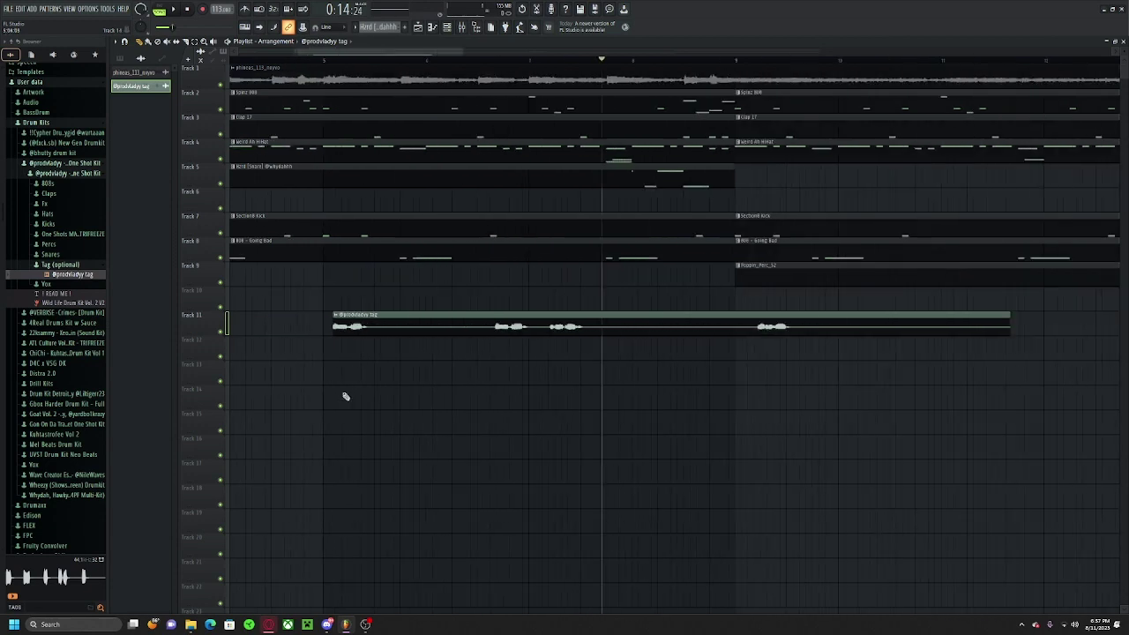
scroll(698, 401, up, 1)
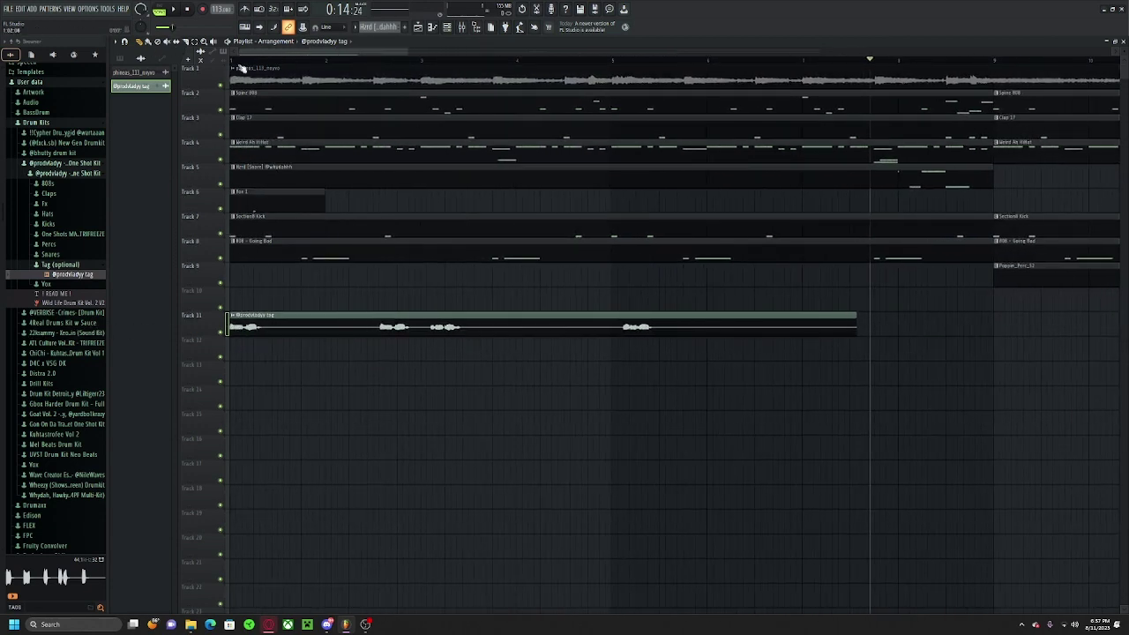
Step: Play the arrangement from the start with the producer tag and check the tag clip's channel settings
key(space)
scroll(269, 330, up, 2)
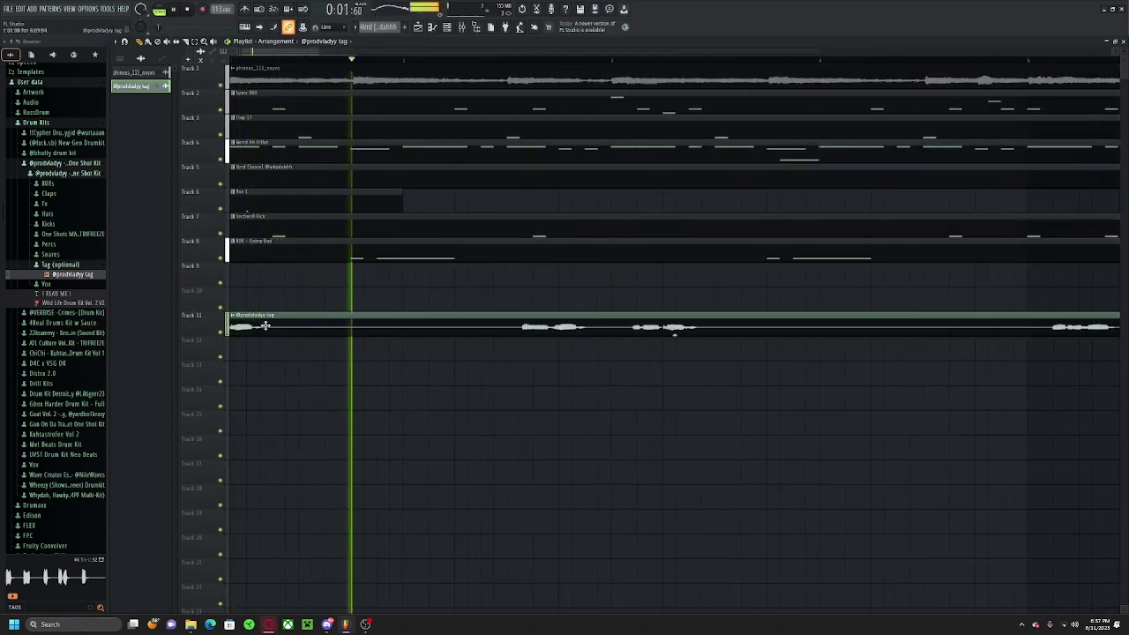
double_click(264, 327)
click(392, 118)
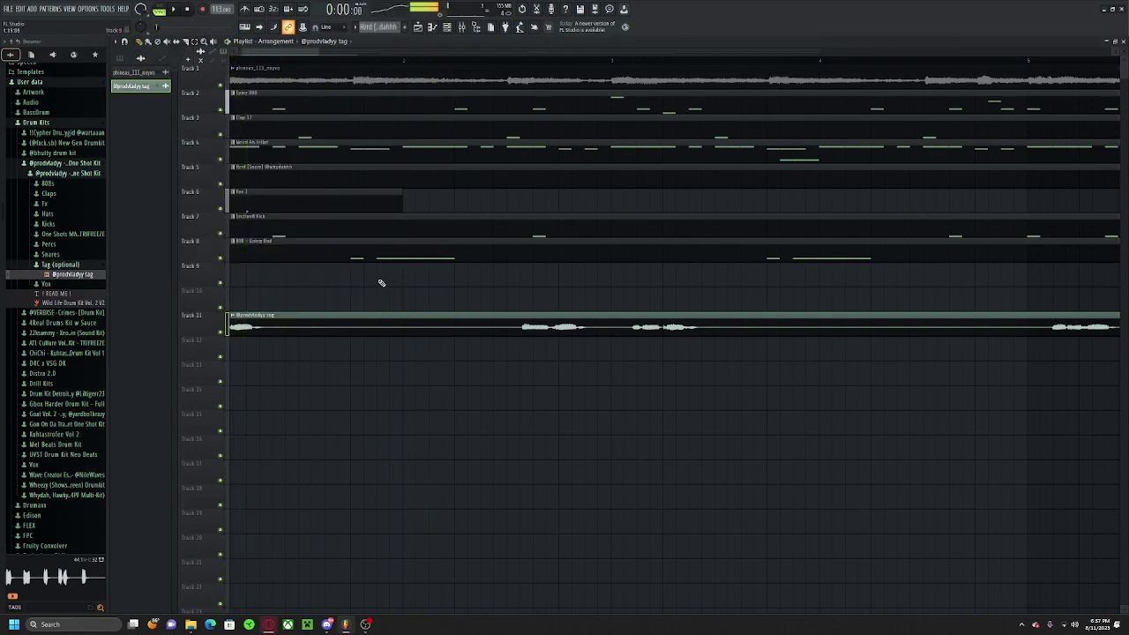
drag(346, 285, 427, 288)
scroll(461, 322, down, 2)
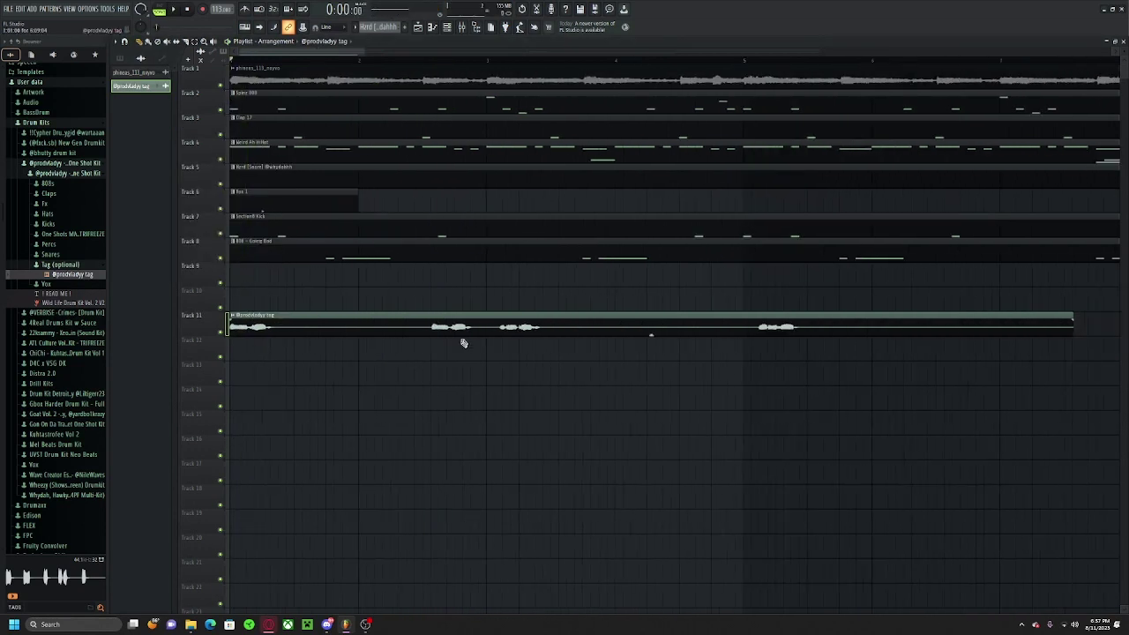
Step: Place a second producer tag sample from User data at the start of Track 12 and shift the Track 11 tag into bar 2
scroll(60, 454, down, 4)
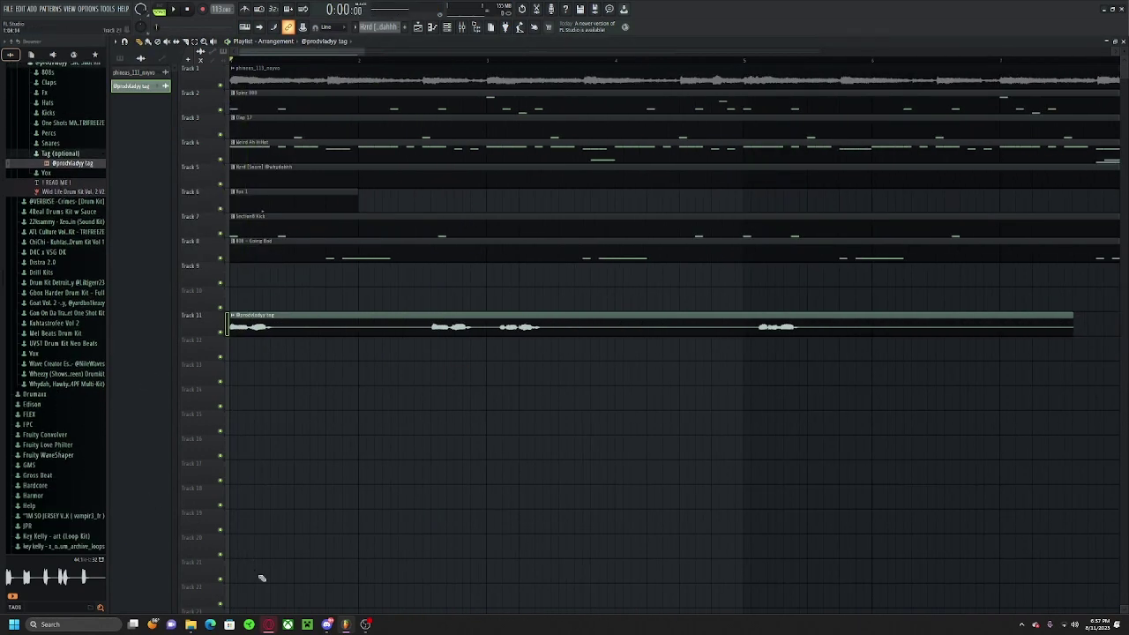
scroll(55, 346, down, 14)
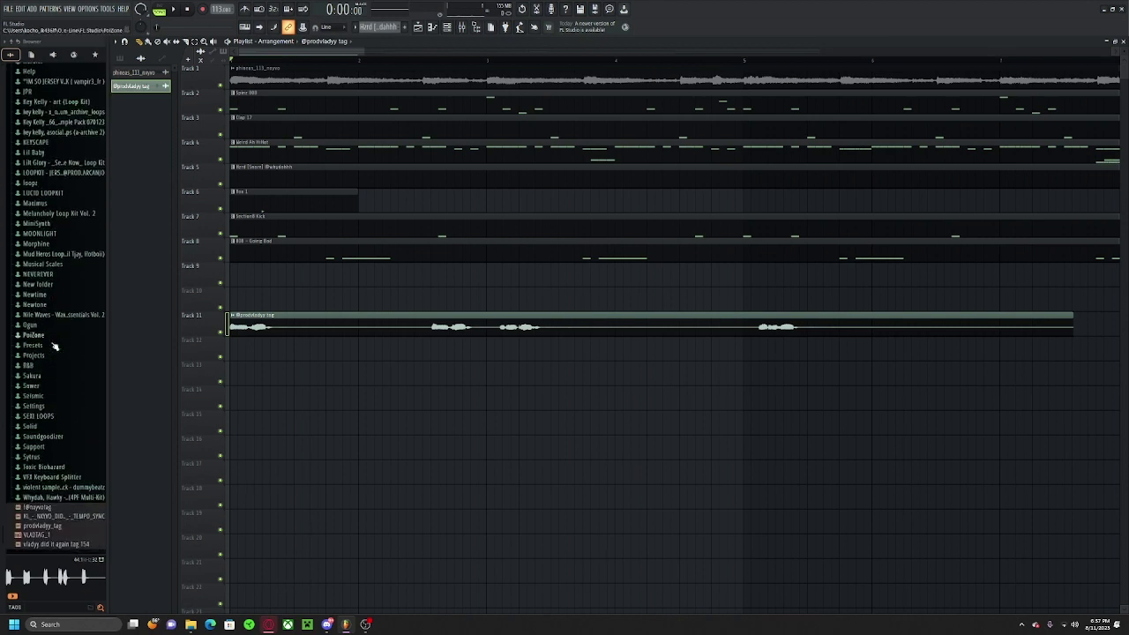
drag(104, 509, 371, 356)
drag(298, 321, 317, 354)
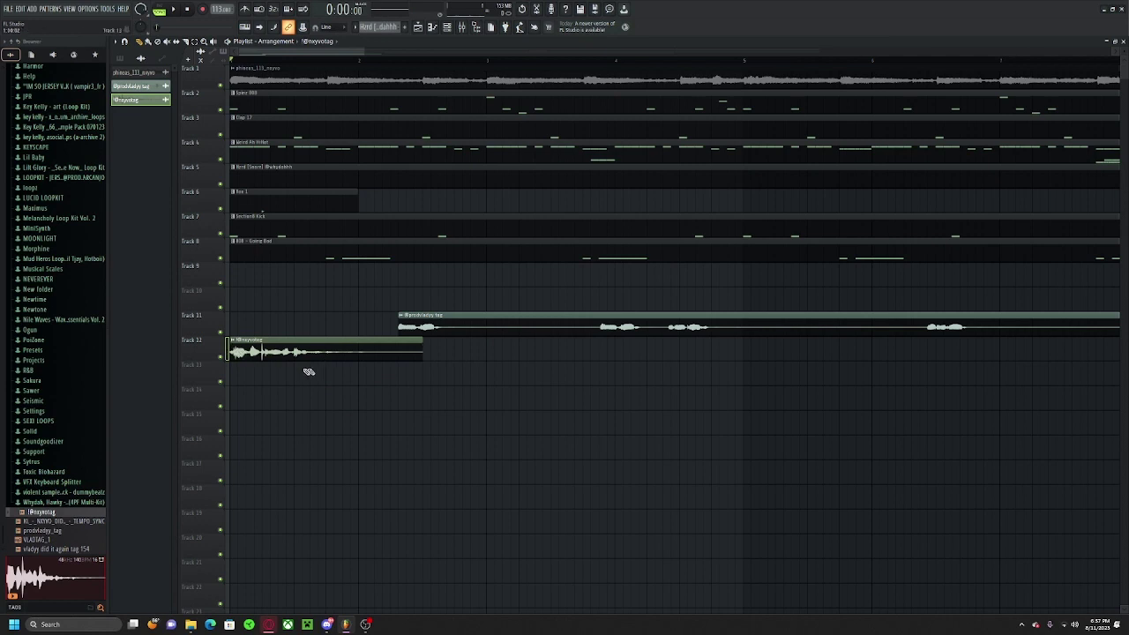
Step: Solo Track 12 and play its tag clip from the beginning
right_click(220, 357)
key(space)
scroll(343, 402, up, 3)
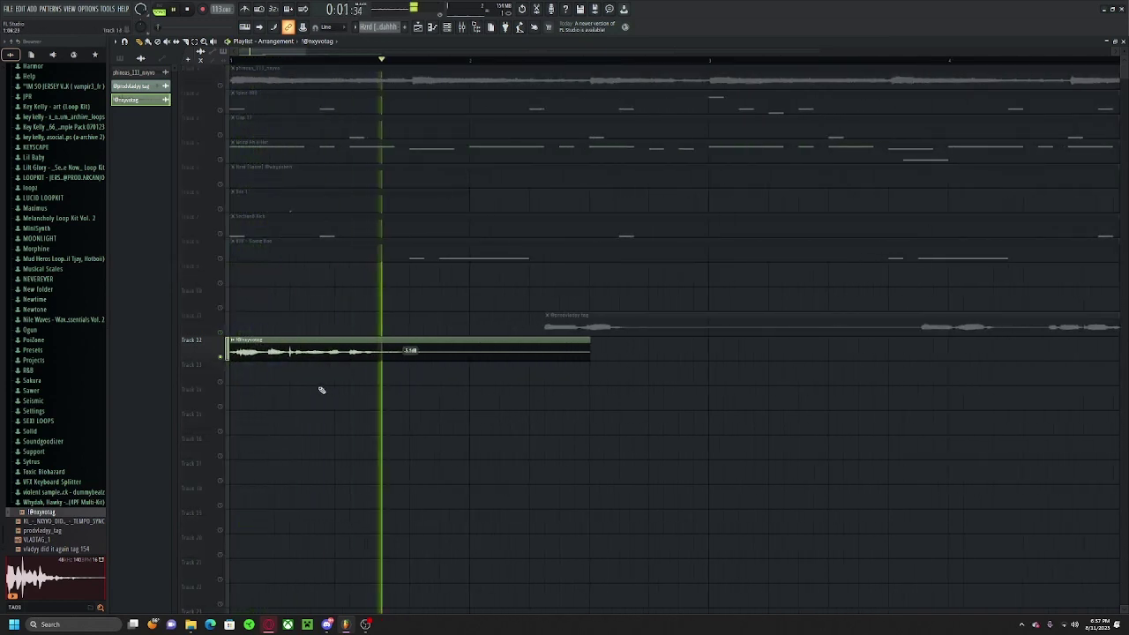
Step: Toggle the solo on Track 12 and play its tag against the rest of the arrangement
right_click(221, 358)
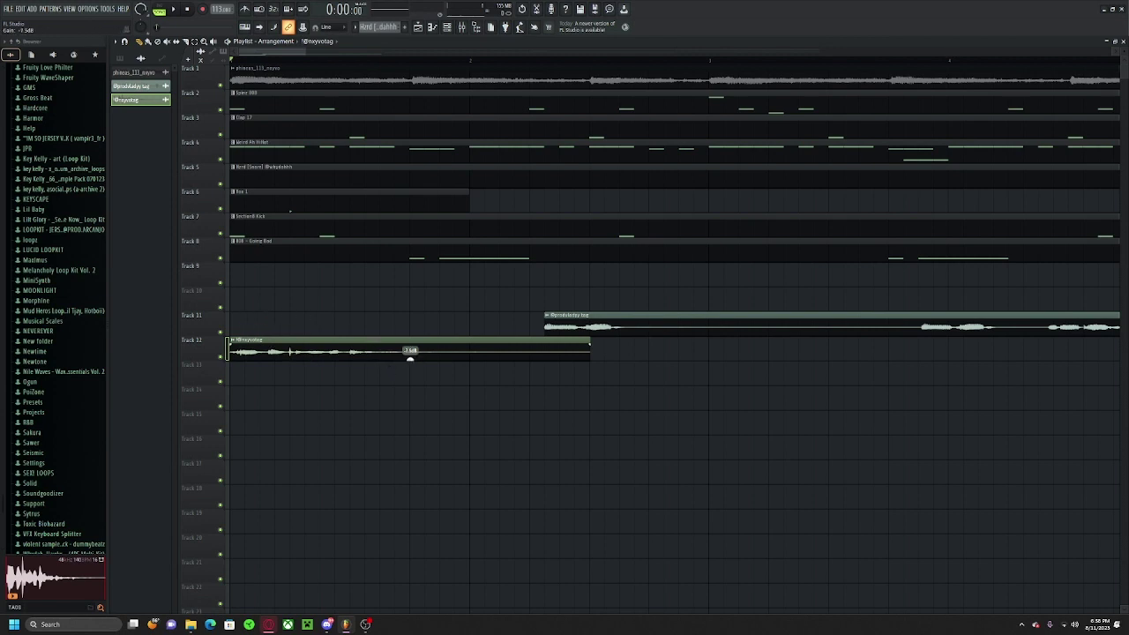
ctrl+scroll(296, 385, down, 2)
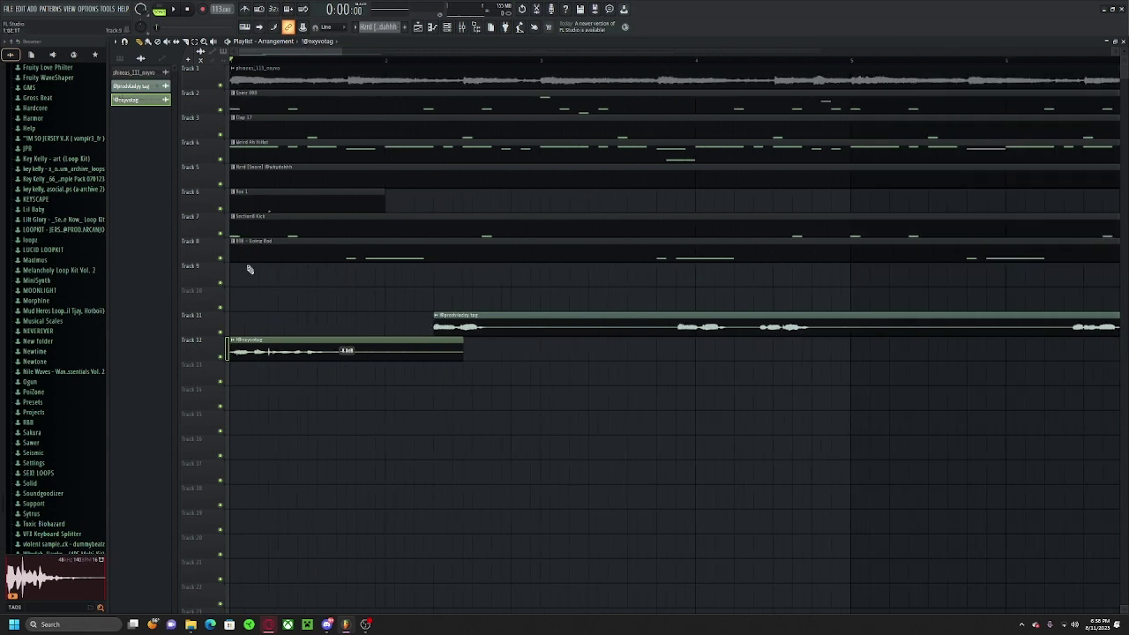
scroll(383, 317, up, 2)
right_click(220, 357)
key(space)
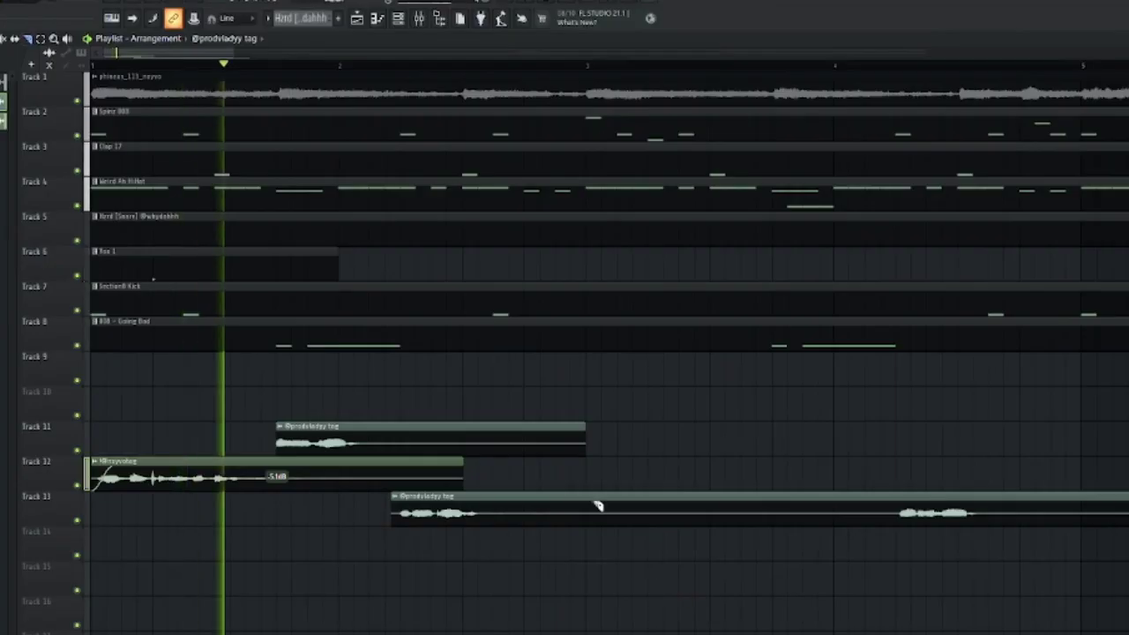
Step: Trim the excess off the tag clips on Tracks 11 and 13, and shift the Track 13 tag to about the middle of bar 2
right_click(612, 511)
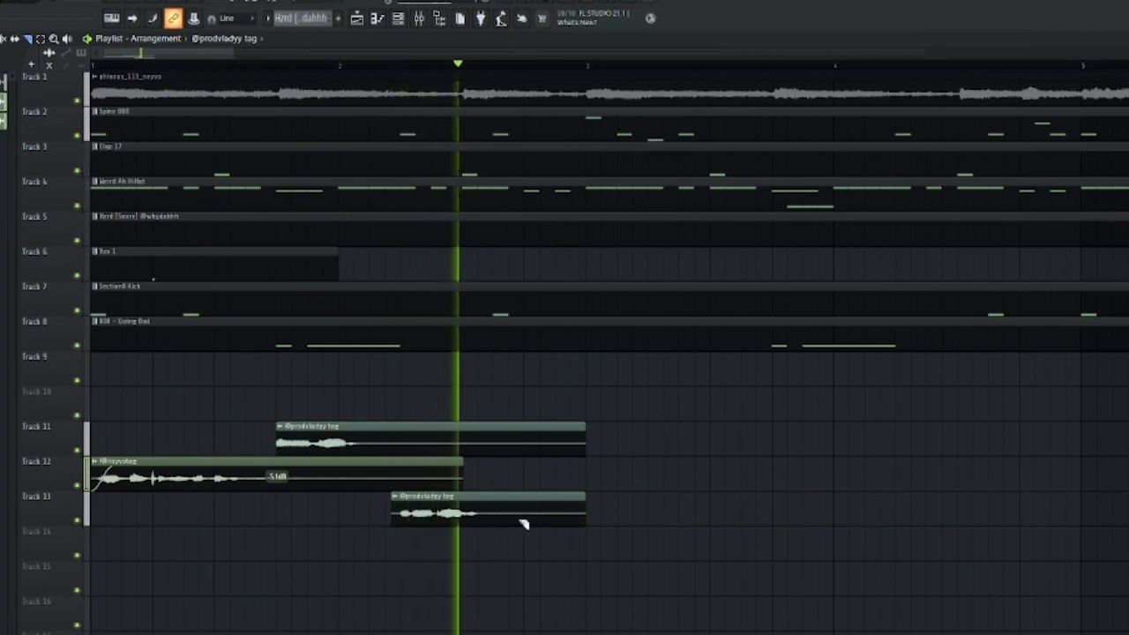
drag(401, 421, 404, 454)
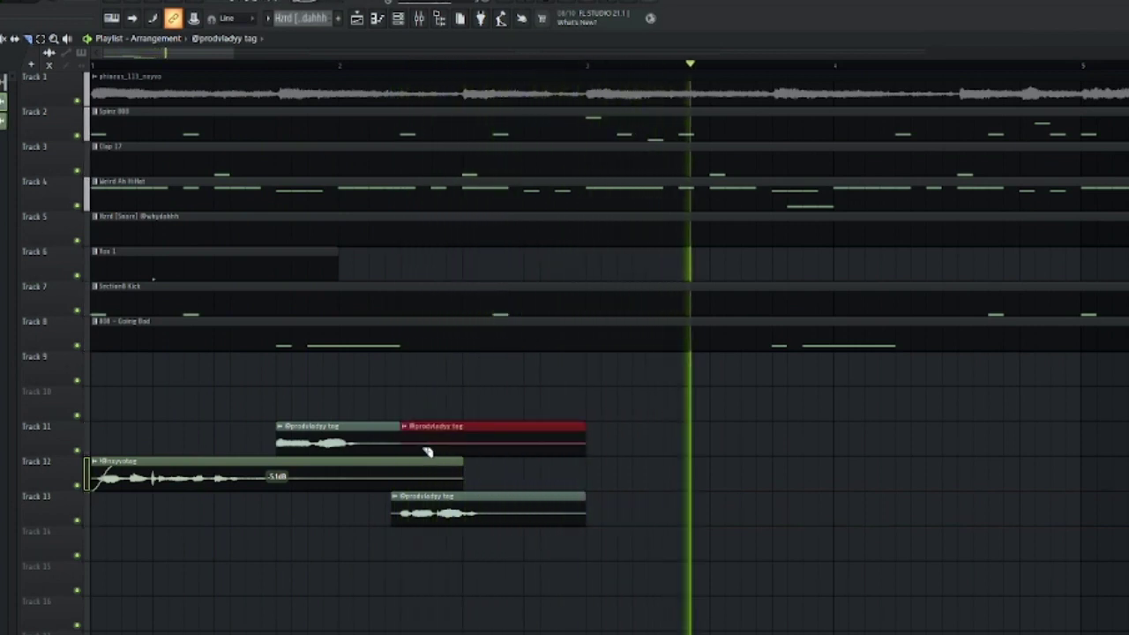
right_click(427, 450)
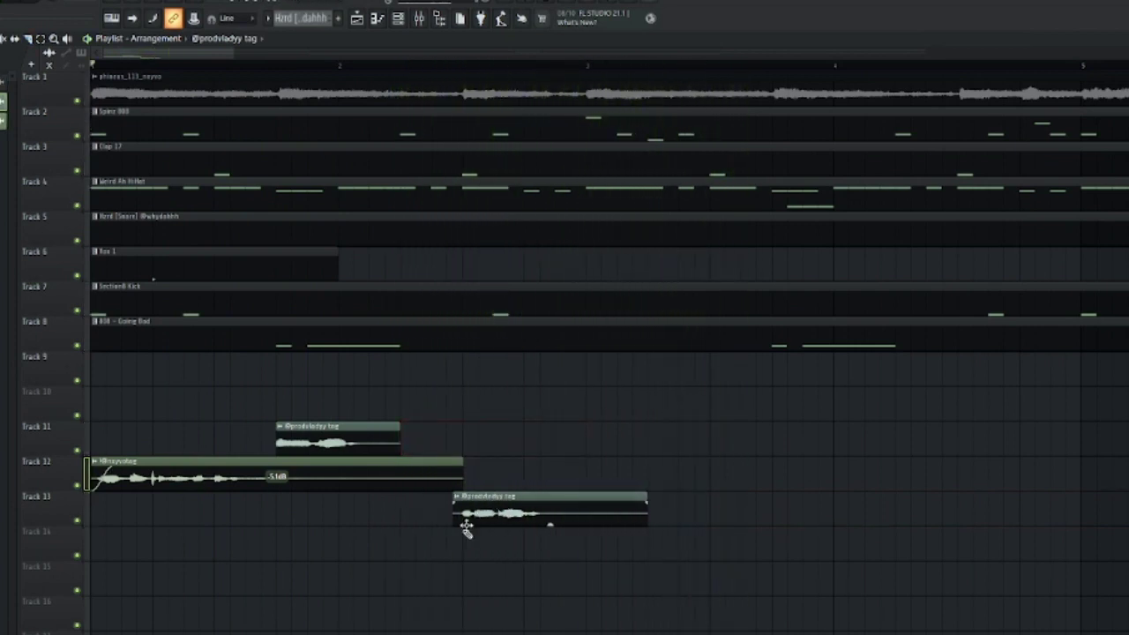
click(288, 73)
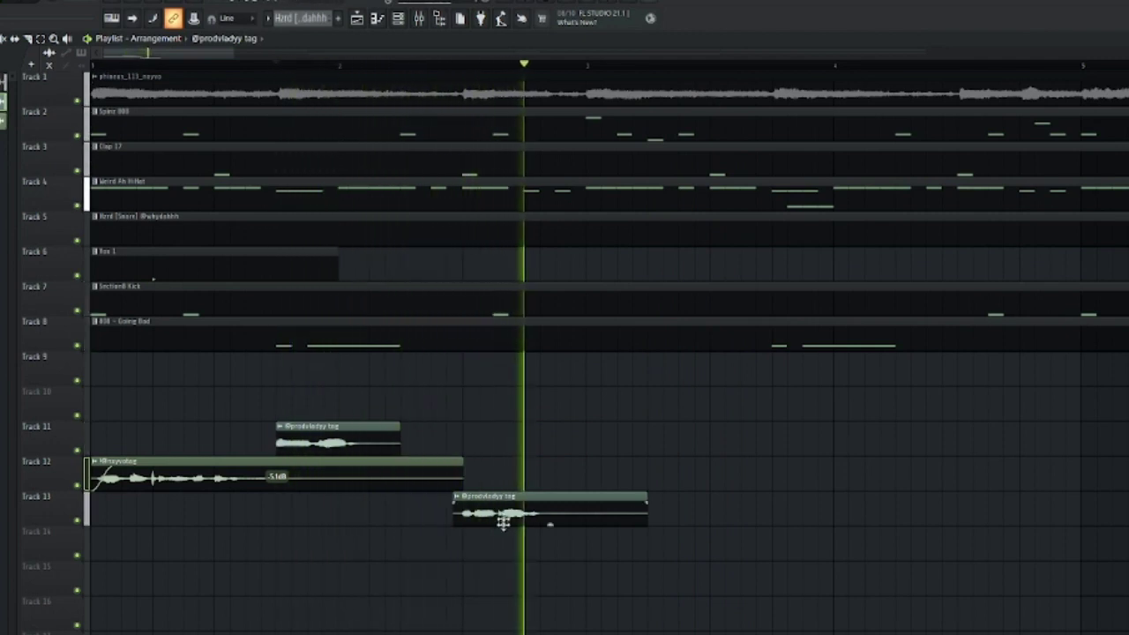
scroll(499, 530, down, 1)
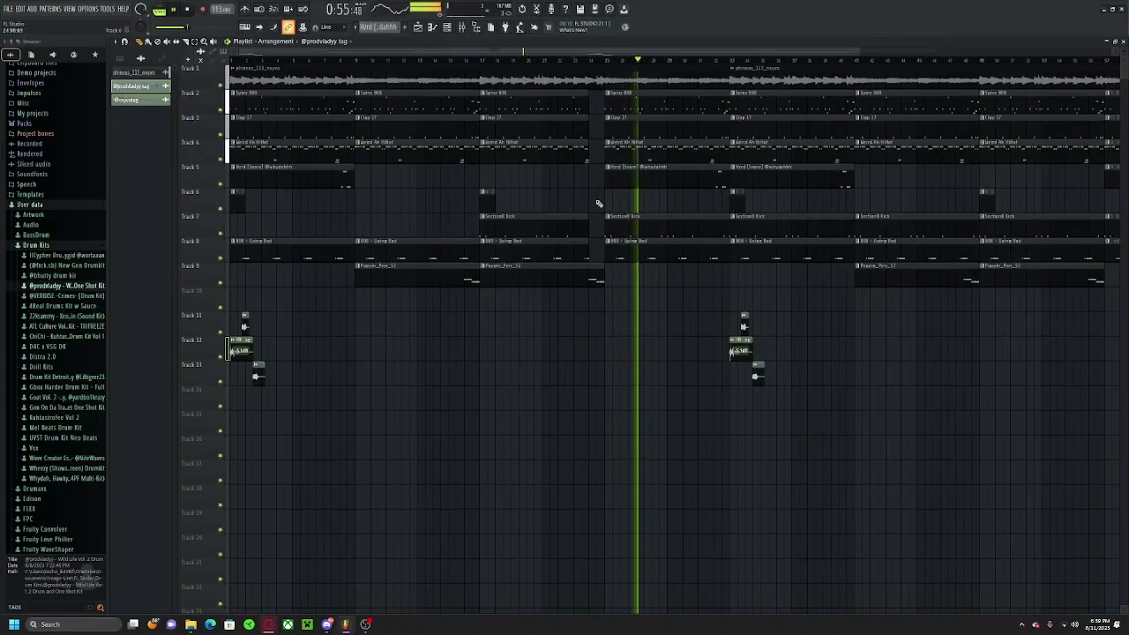
scroll(352, 212, up, 1)
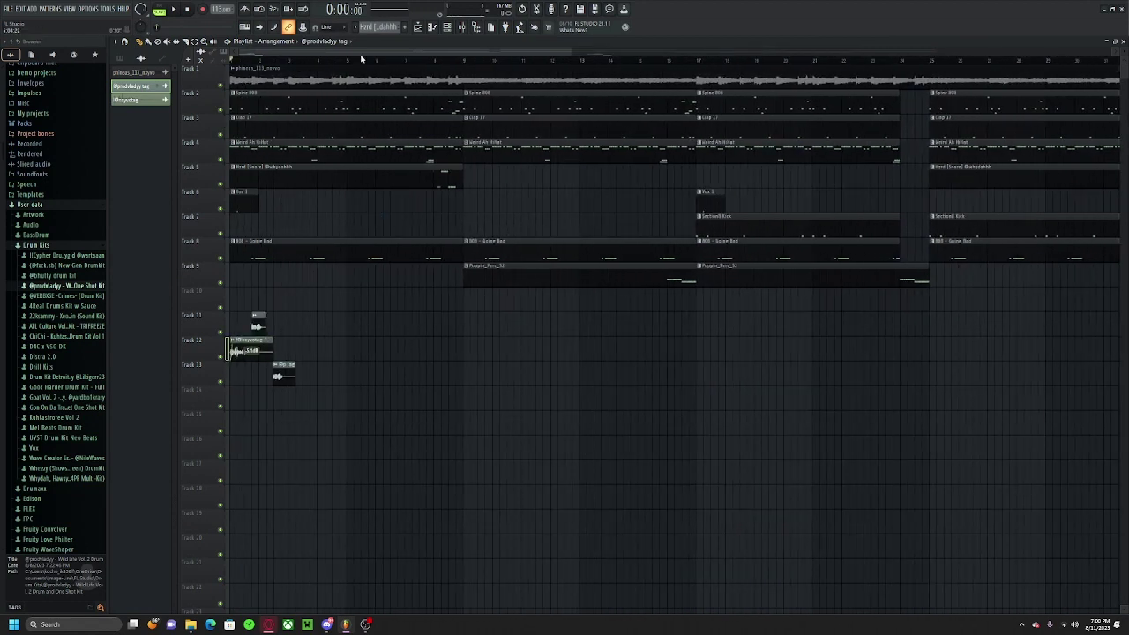
Step: Open the Spinz 808's channel settings and set its volume envelope's sustain level to 39%
double_click(406, 95)
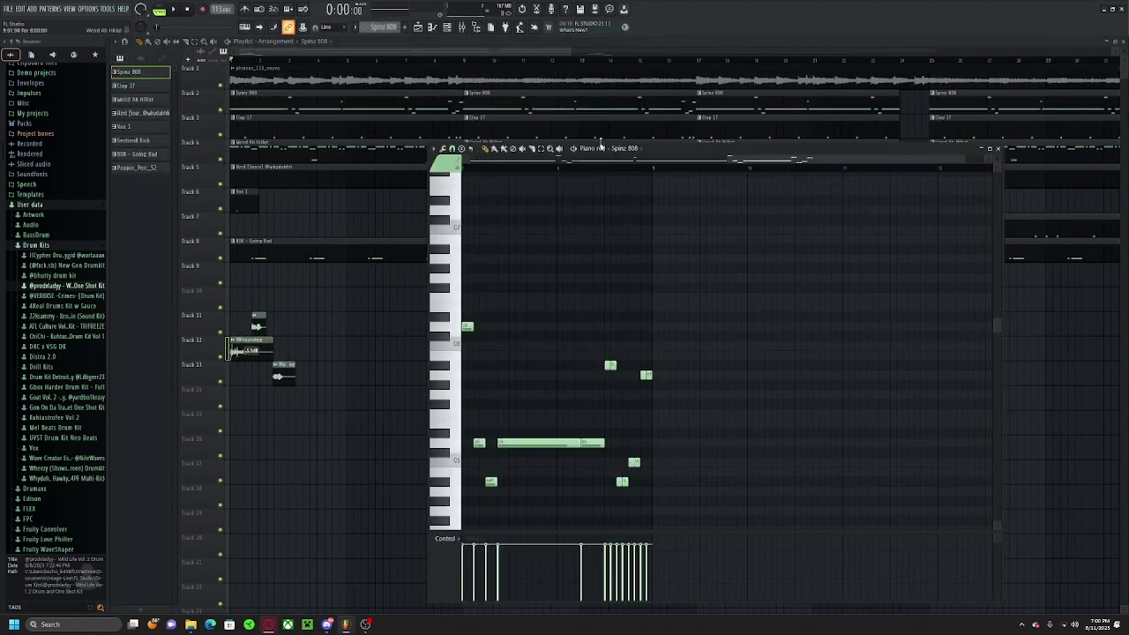
click(446, 26)
click(438, 59)
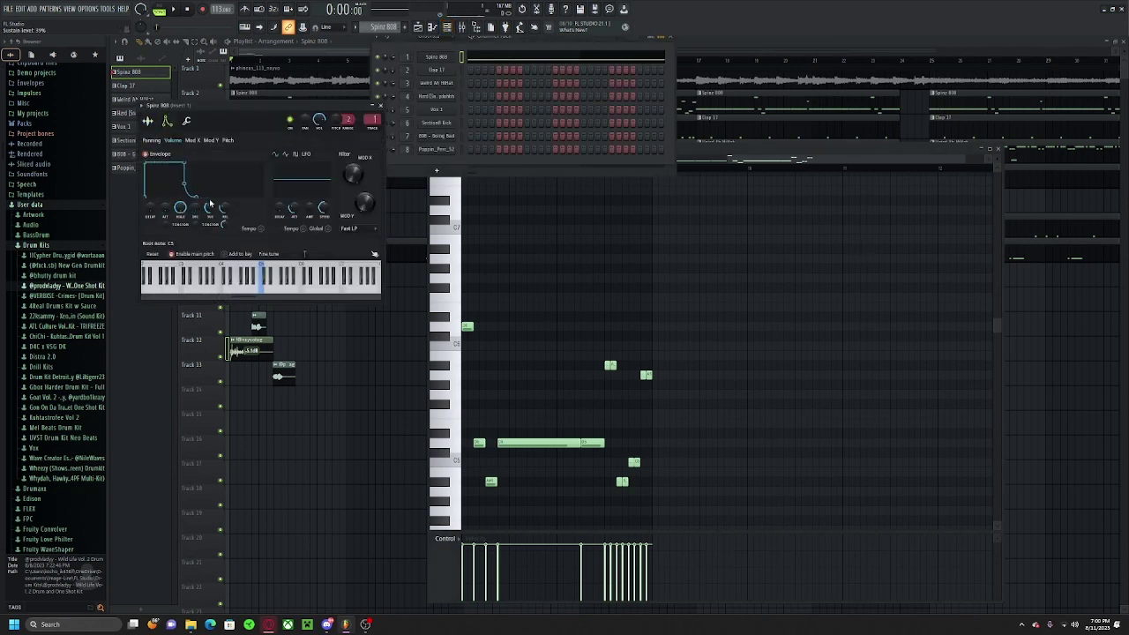
click(327, 339)
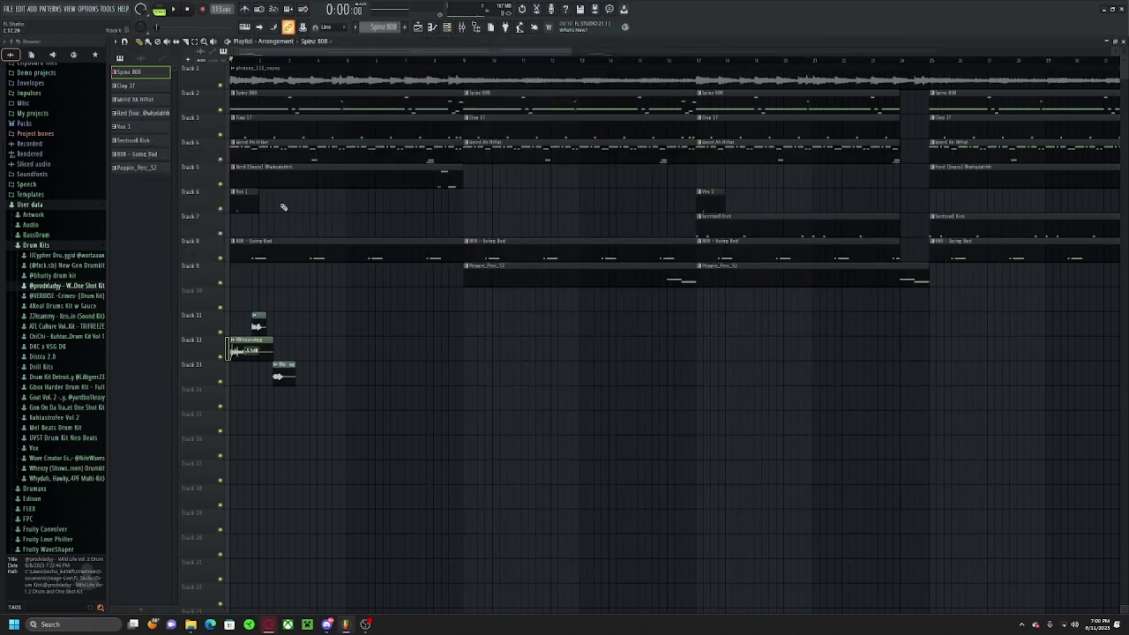
Step: Slice the second Spinz 808 note in bar 1, delete its back portion and play the result
scroll(276, 210, up, 2)
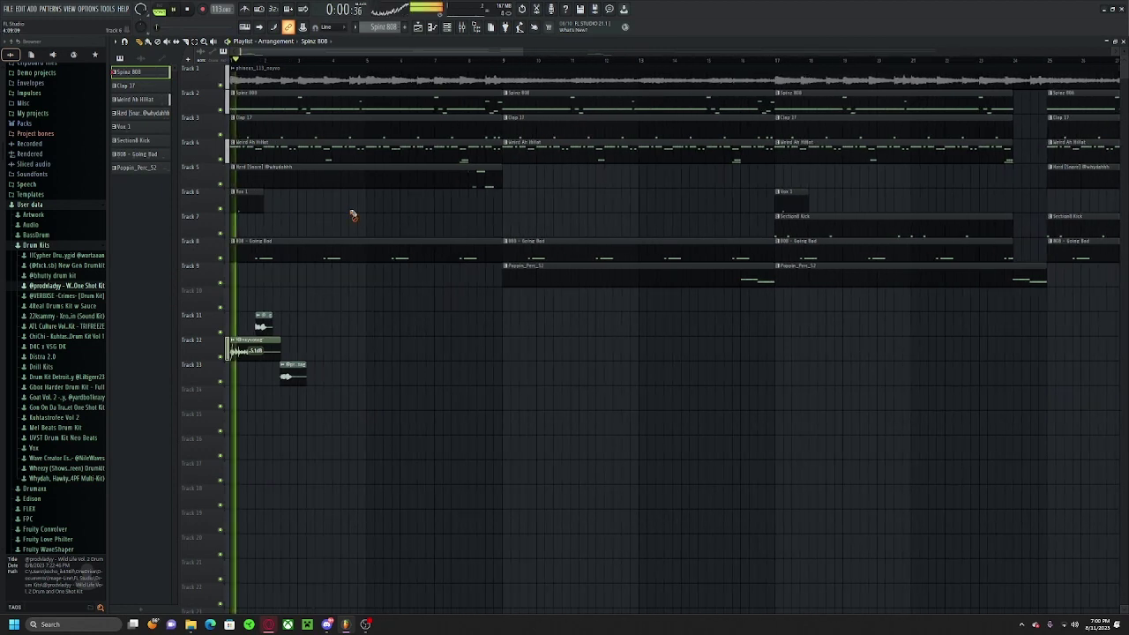
double_click(253, 104)
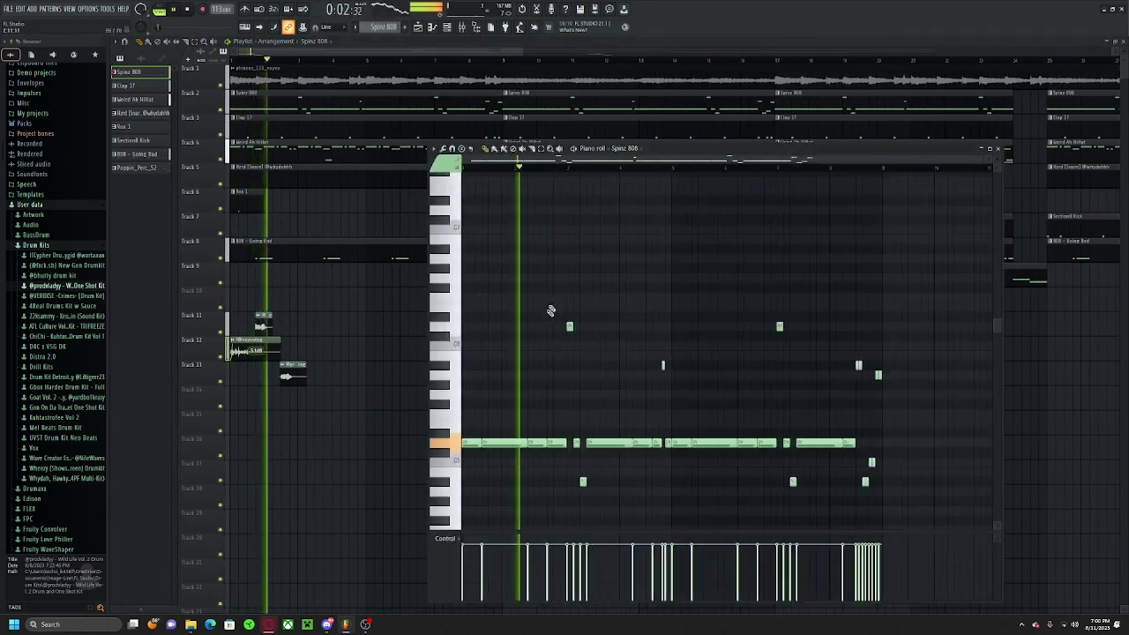
scroll(523, 369, up, 3)
drag(500, 415, 567, 385)
key(space)
key(c)
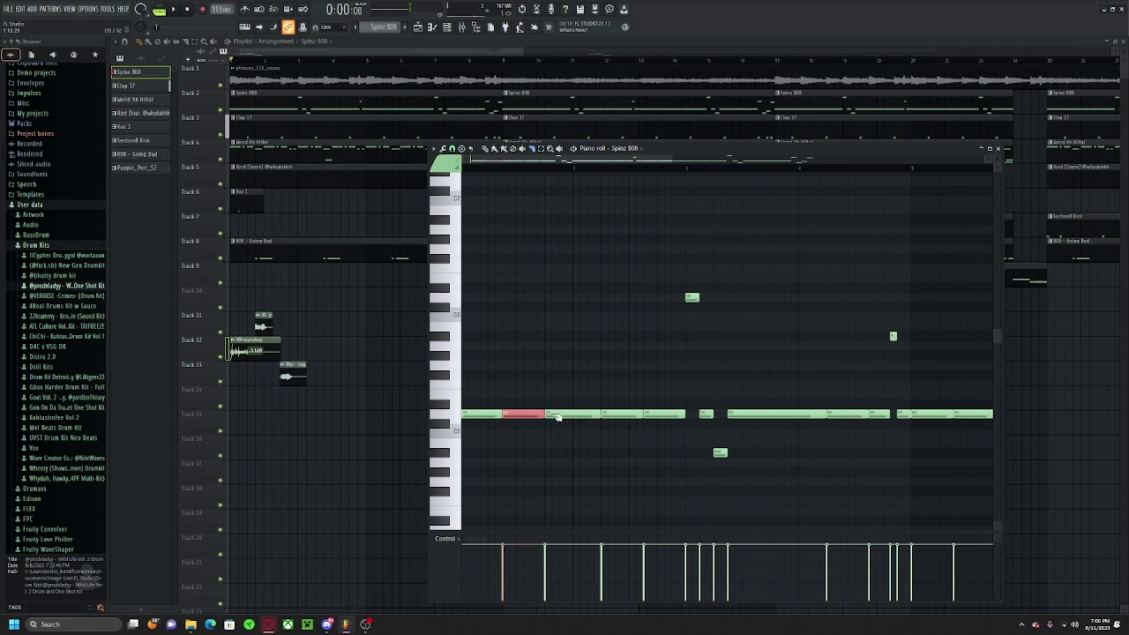
right_click(572, 416)
key(space)
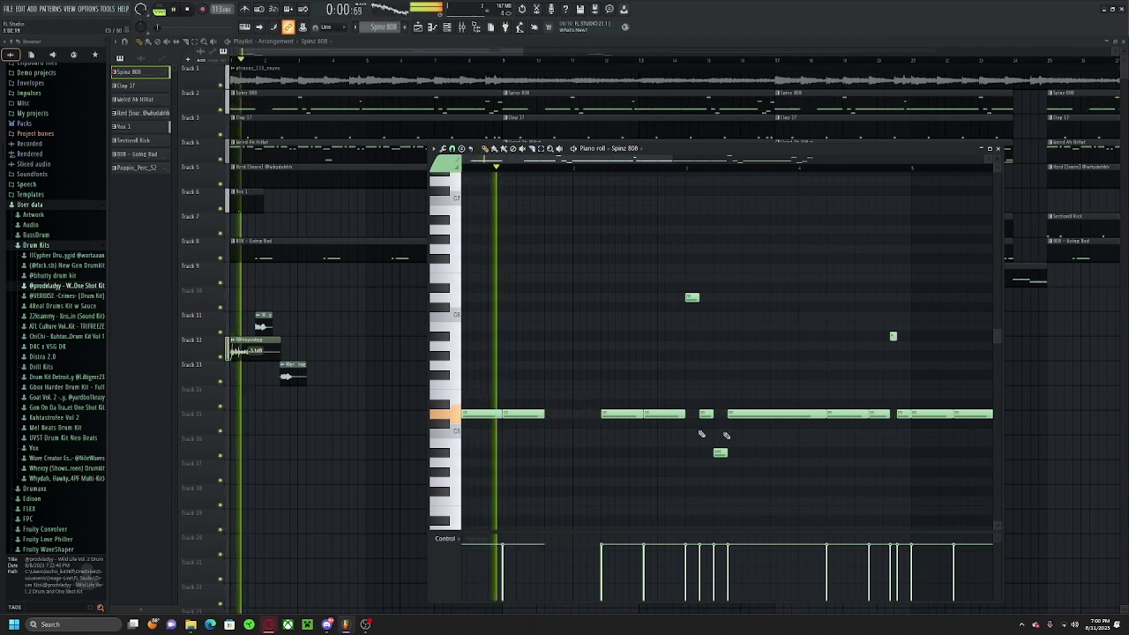
drag(887, 445, 836, 446)
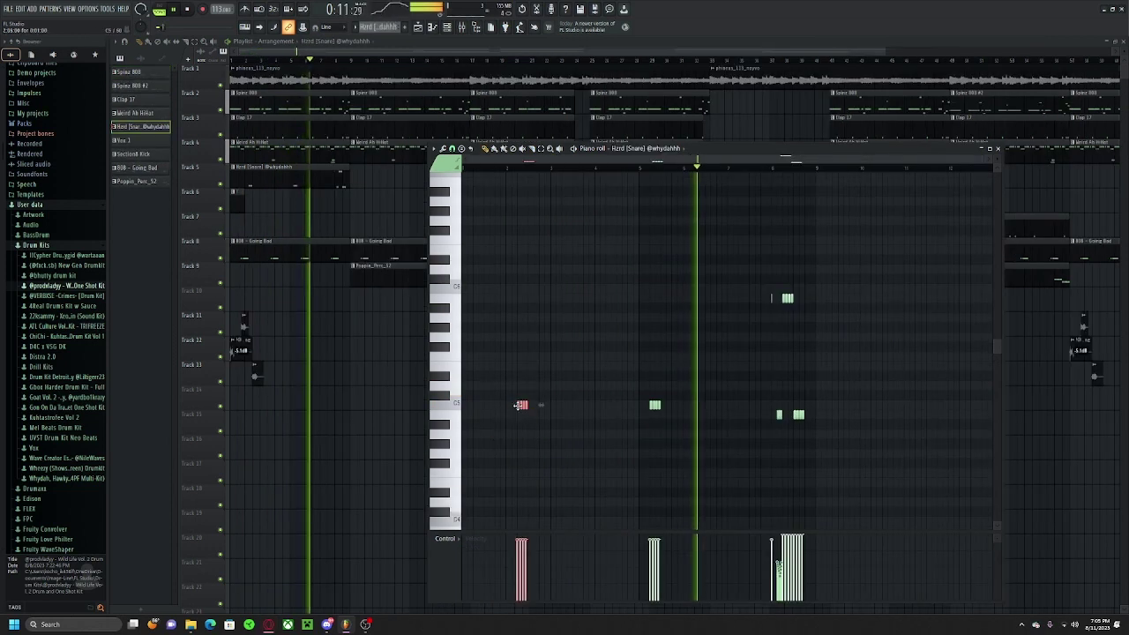
Step: Move the first snare roll to near the start of bar 1 and repeat it in bar 2
drag(522, 405, 479, 405)
key(space)
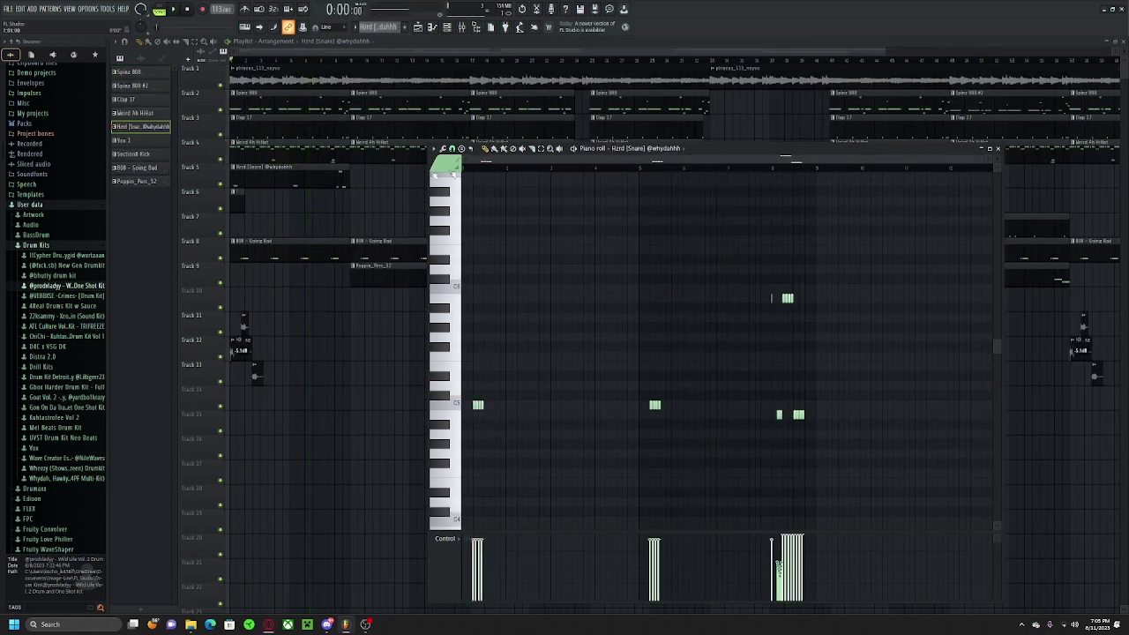
scroll(491, 275, up, 2)
drag(542, 293, 579, 310)
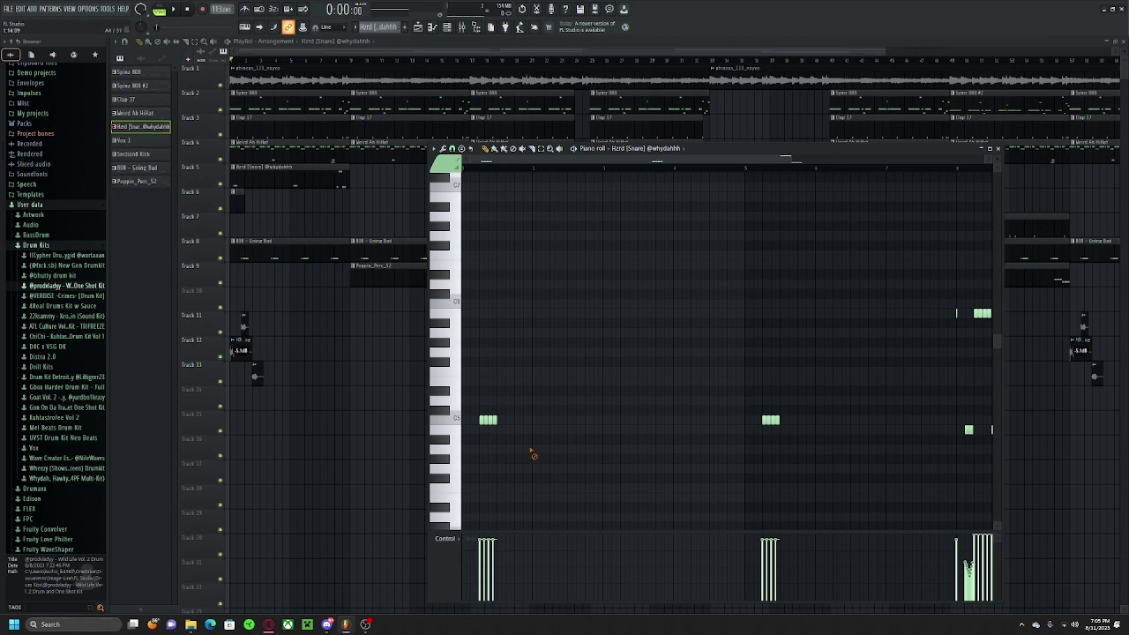
scroll(481, 466, up, 2)
scroll(506, 469, up, 1)
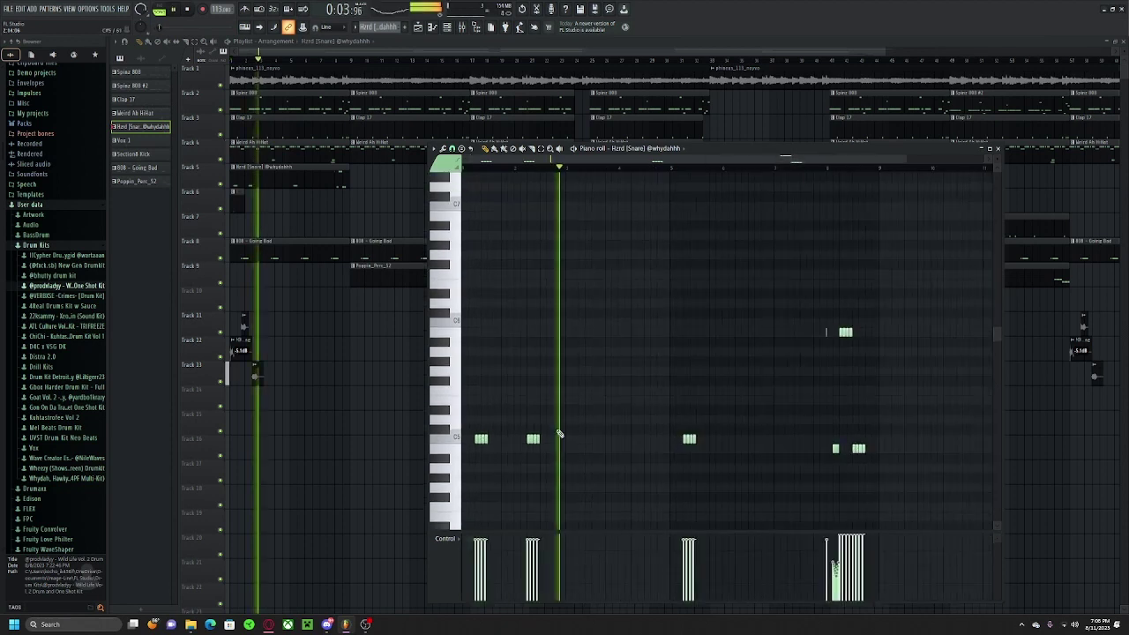
Step: Add a four-note snare roll on C5 early in bar 3 and play the beat
scroll(565, 438, up, 3)
click(587, 439)
click(597, 439)
key(space)
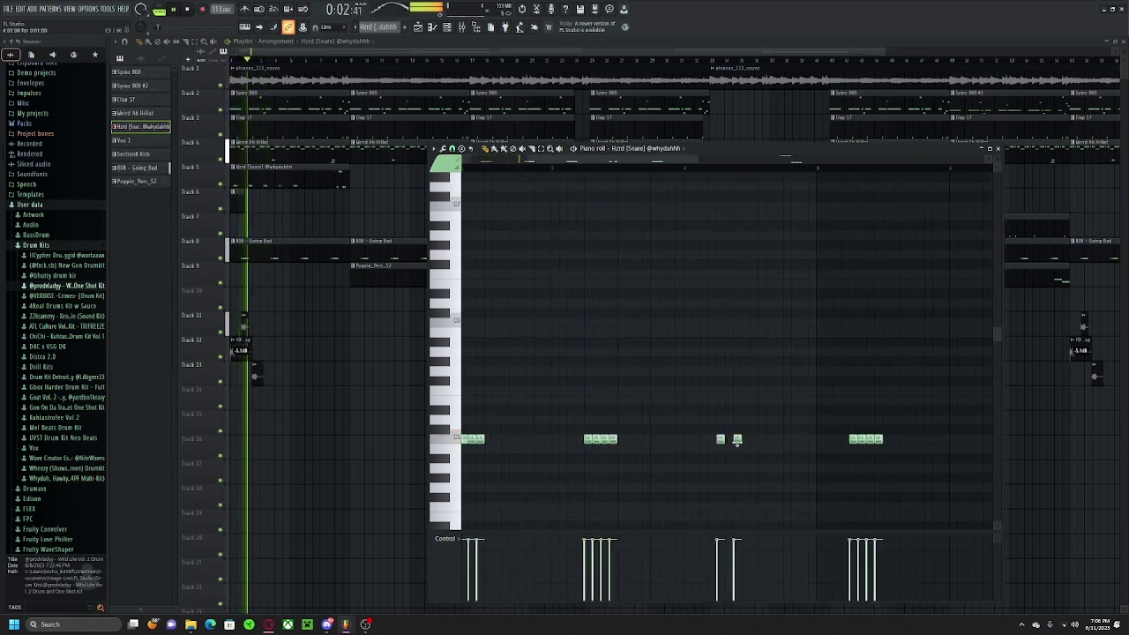
Step: Fill bar 4 with additional snare hits on C5, removing the second hit of the final group to leave a gap
click(768, 439)
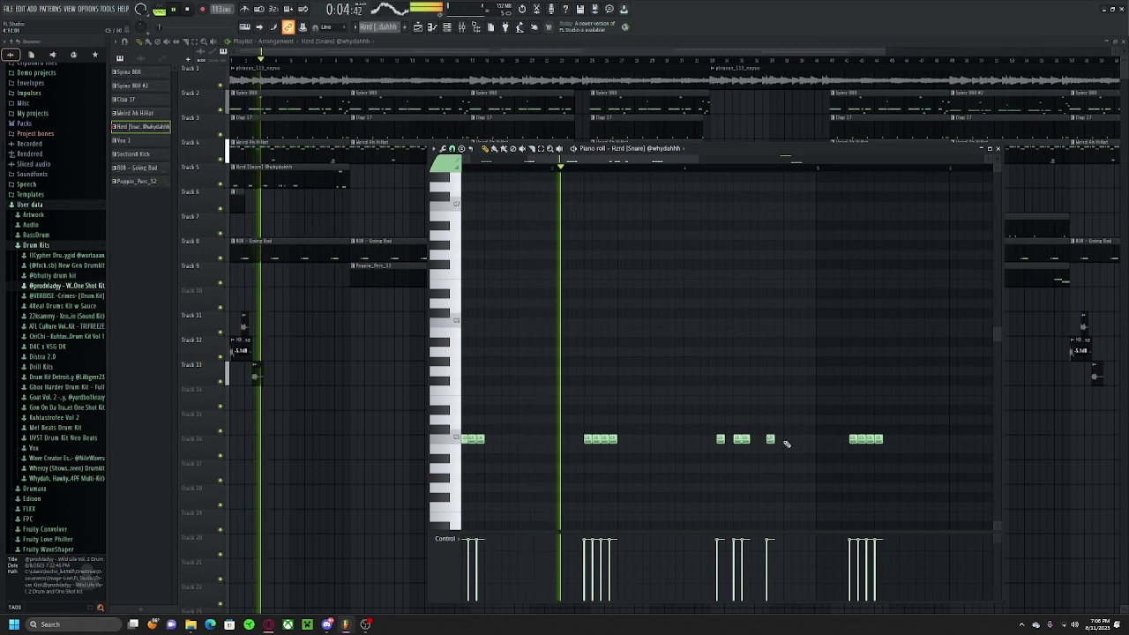
click(786, 440)
click(794, 440)
click(803, 441)
click(811, 441)
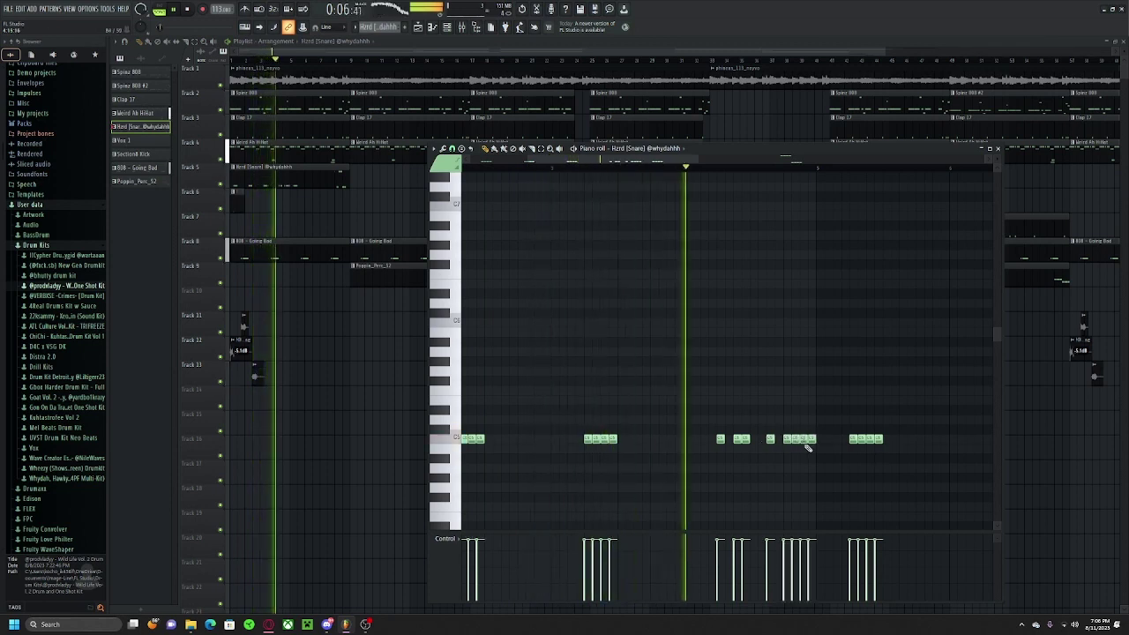
right_click(796, 441)
drag(776, 473, 671, 475)
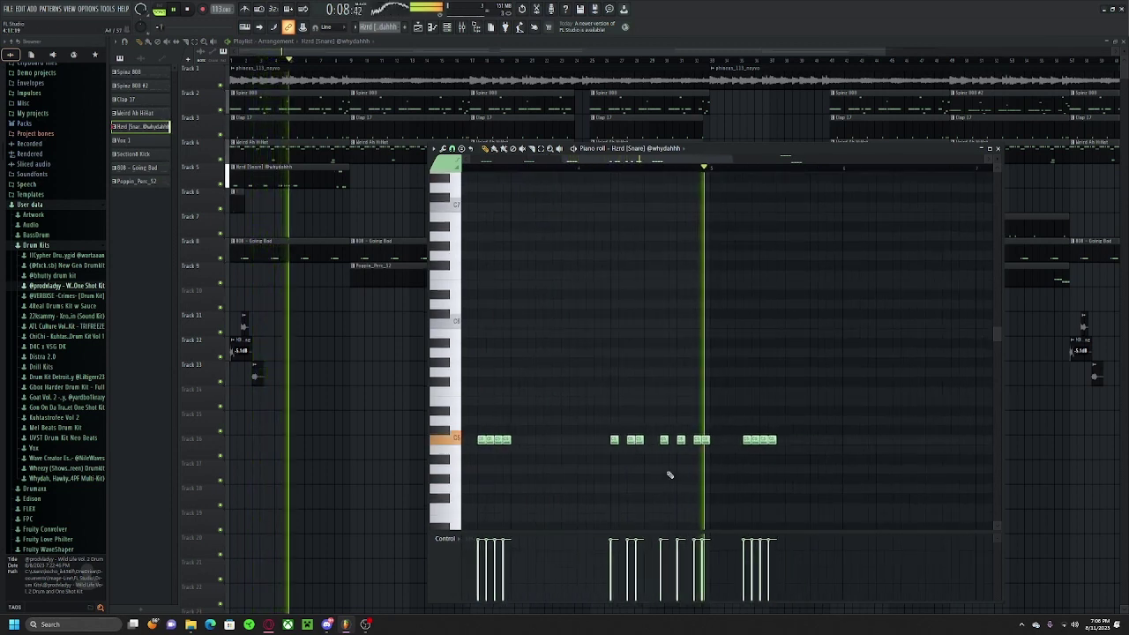
scroll(668, 459, down, 3)
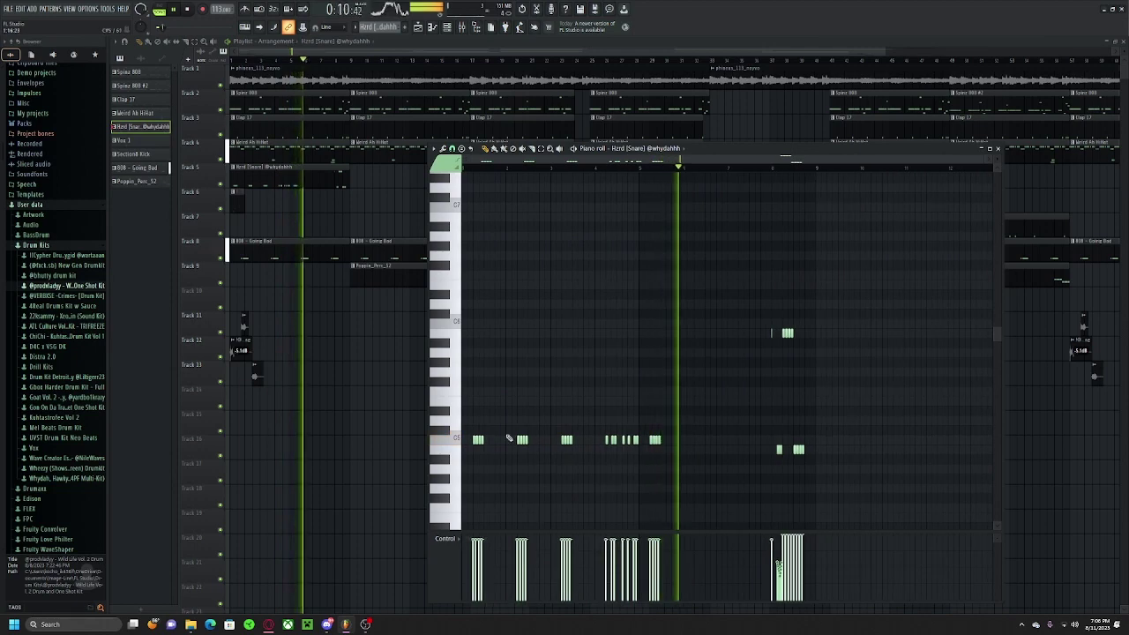
Step: Copy the snare rolls of bars 2 and 3 into bars 6 and 7
ctrl+drag(509, 437, 589, 454)
key(ctrl+c)
scroll(676, 454, up, 4)
key(ctrl+v)
scroll(759, 457, down, 4)
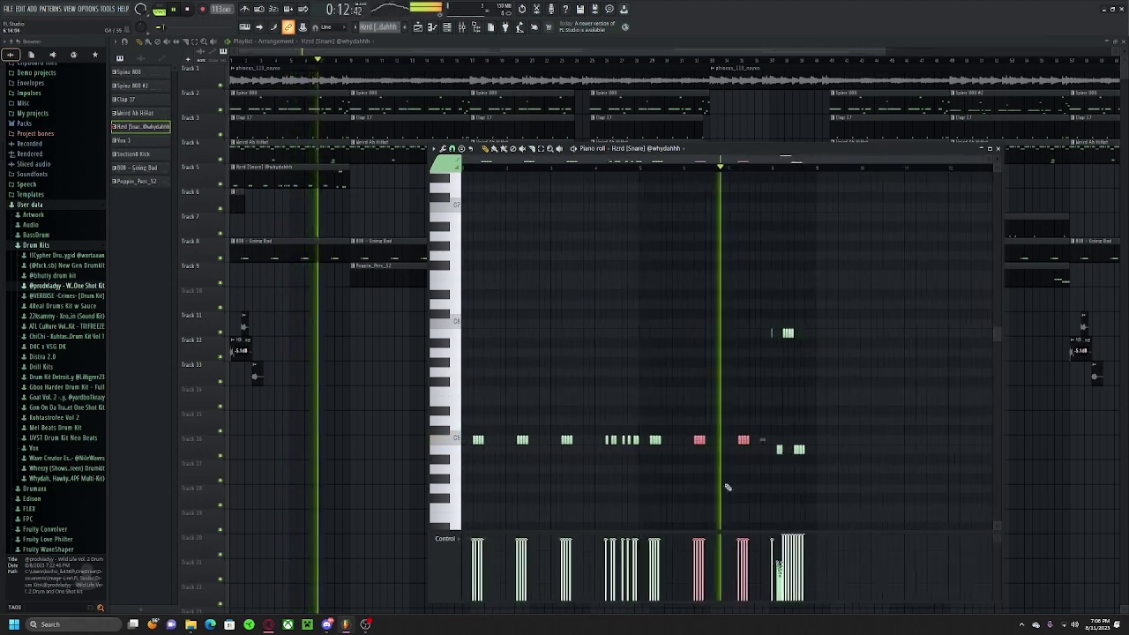
ctrl+click(728, 487)
Step: Cut the first snare clip on Track 5 down to only its bar 4 and bar 8 fills
ctrl+click(346, 410)
scroll(295, 362, up, 4)
drag(297, 362, 554, 406)
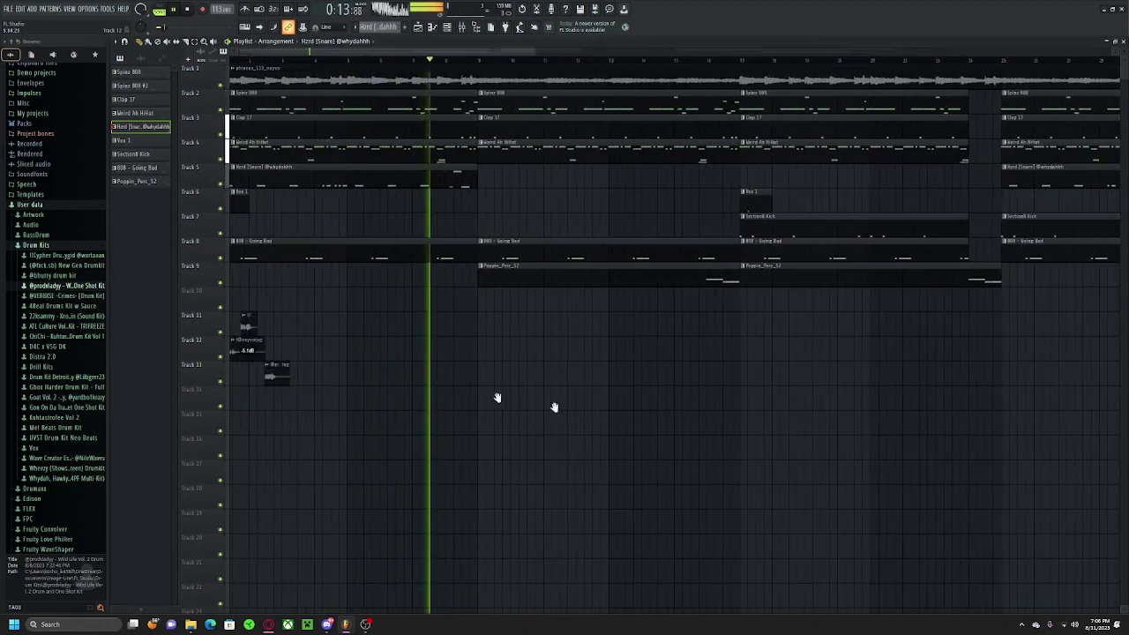
click(339, 176)
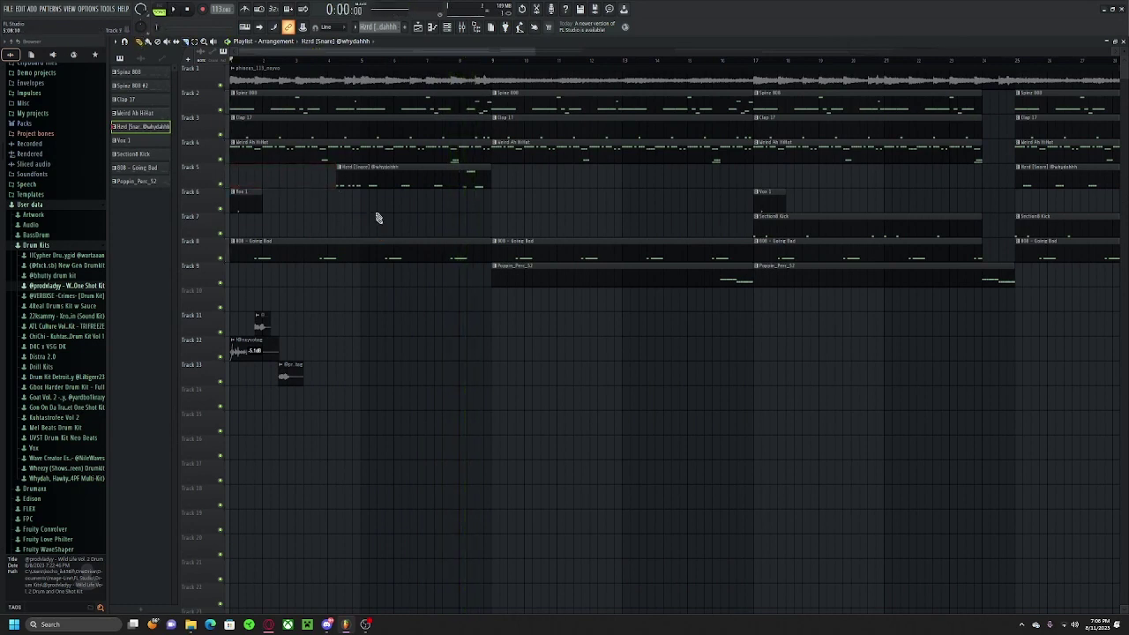
scroll(379, 185, down, 4)
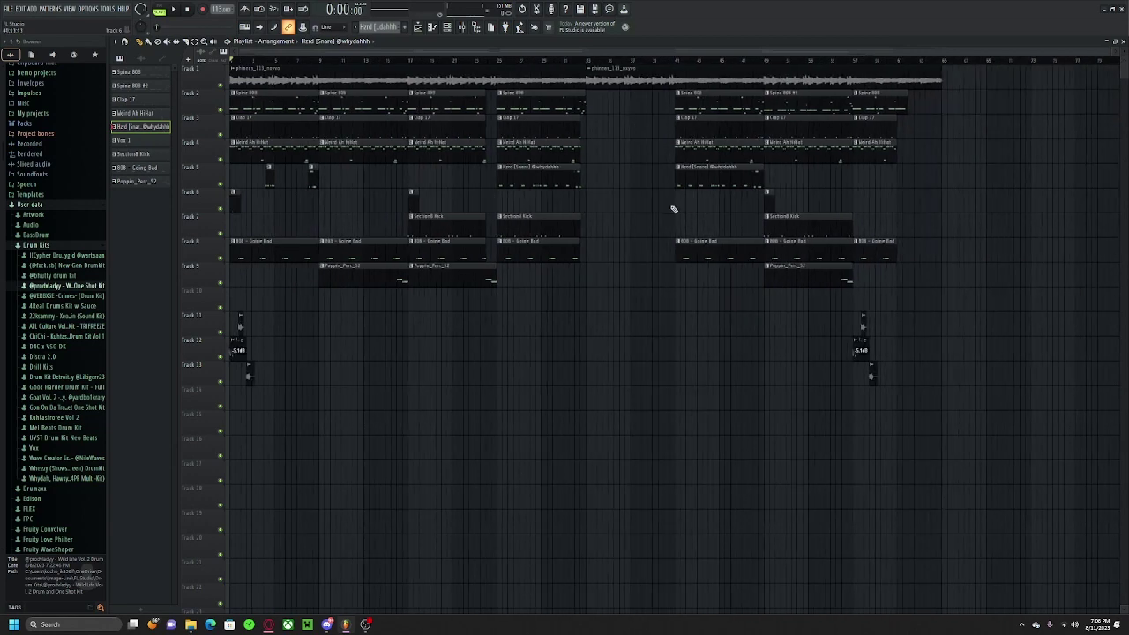
Step: Slice the Track 5 snare clip before its closing fill at bar 48, and add a snare clip running from bar 57 to bar 61
scroll(757, 216, up, 3)
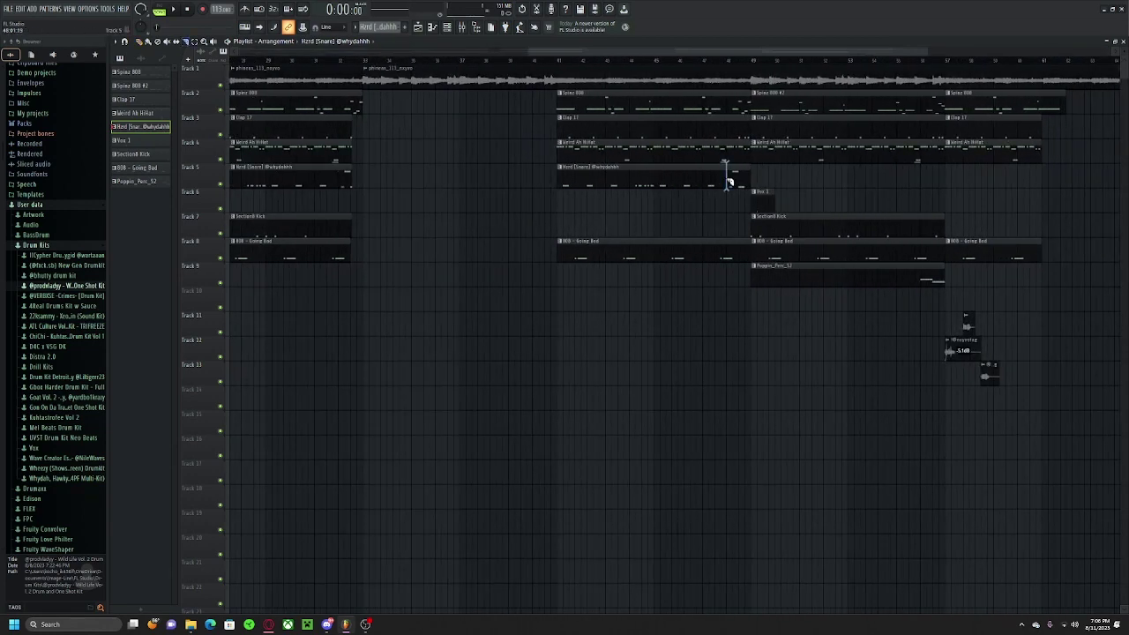
scroll(927, 207, up, 6)
key(ctrl+v)
scroll(902, 204, down, 6)
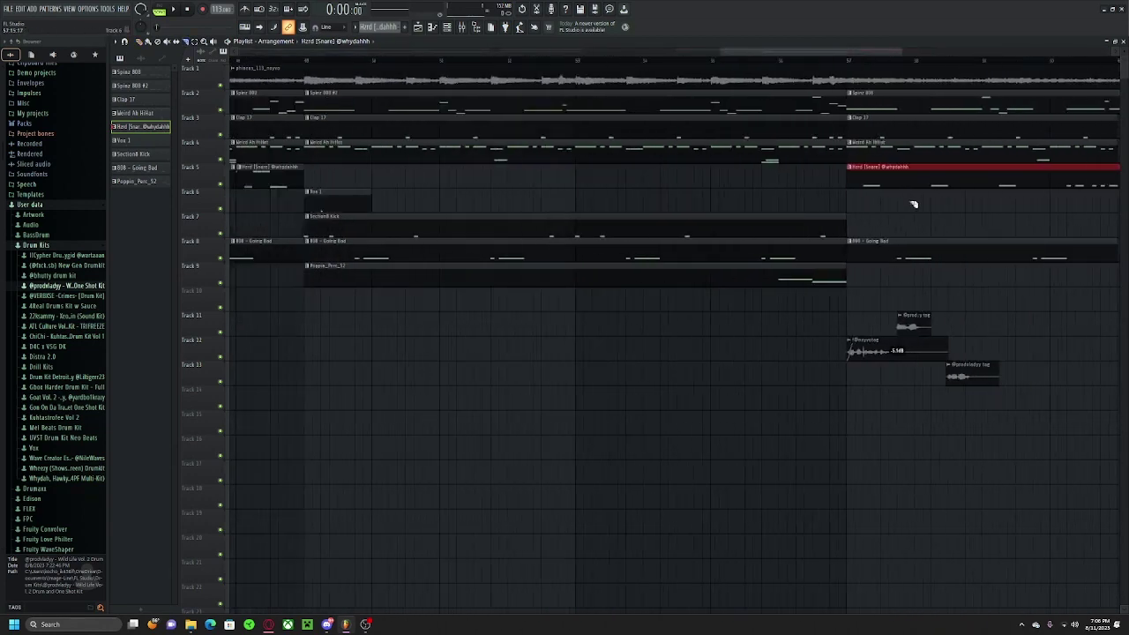
drag(852, 210, 808, 208)
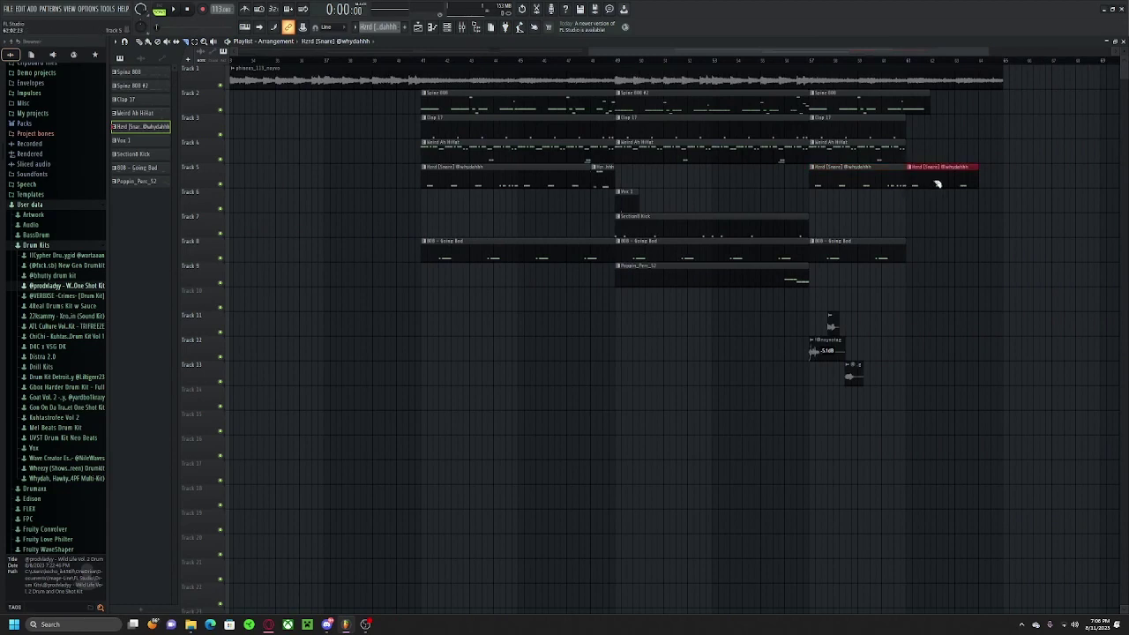
Step: Play the arrangement from just before bar 57 to check the closing section with its snares and tags
click(805, 64)
key(space)
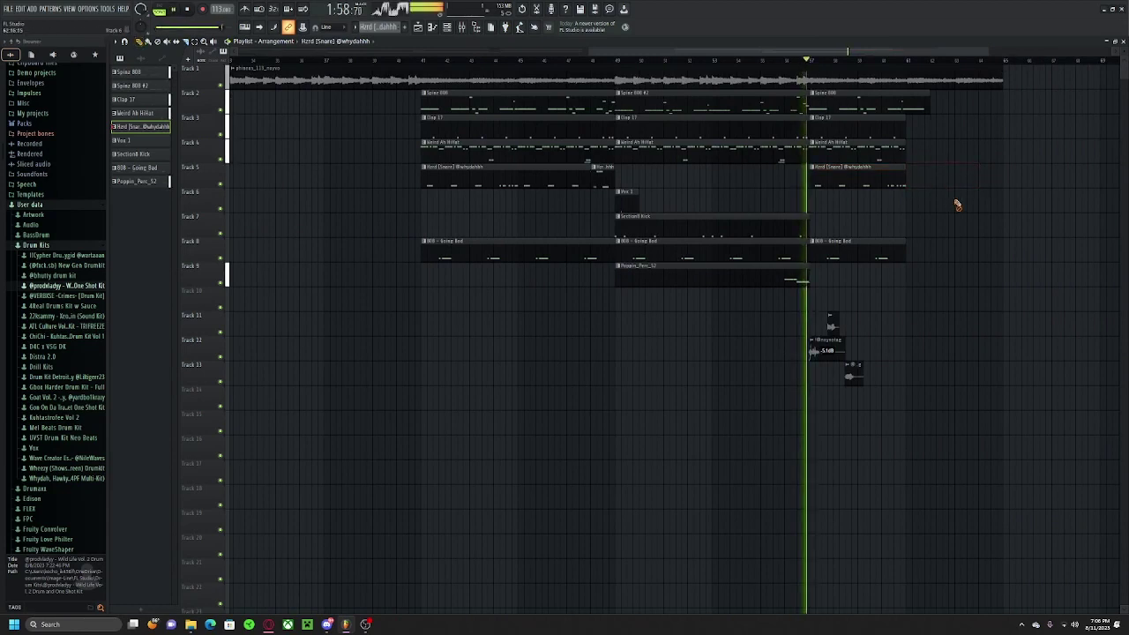
scroll(955, 222, up, 3)
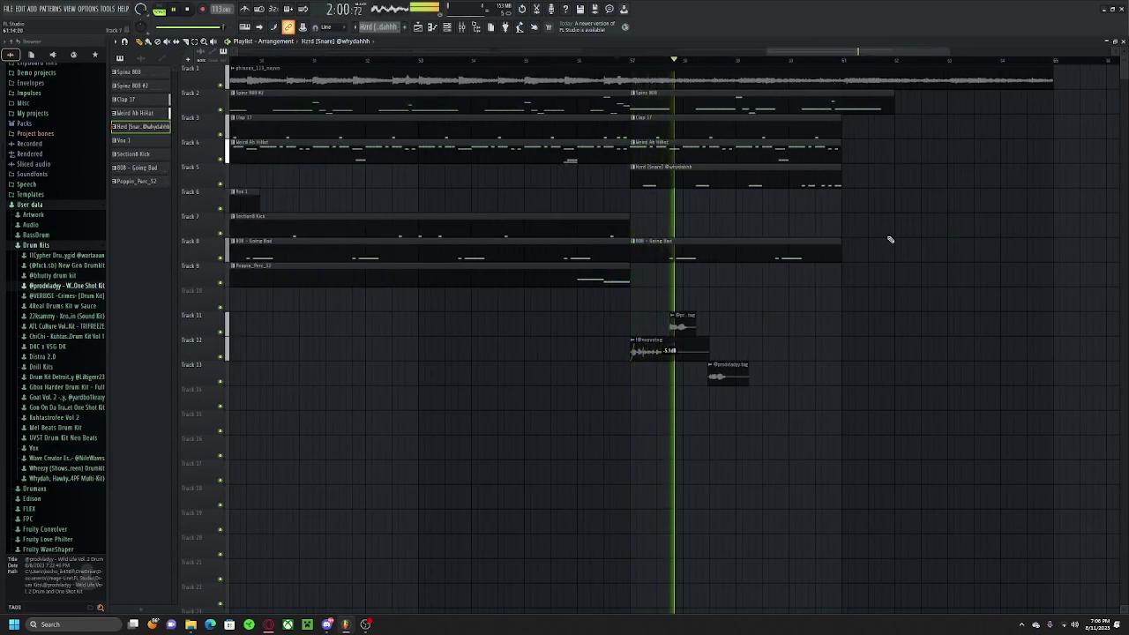
scroll(891, 242, up, 3)
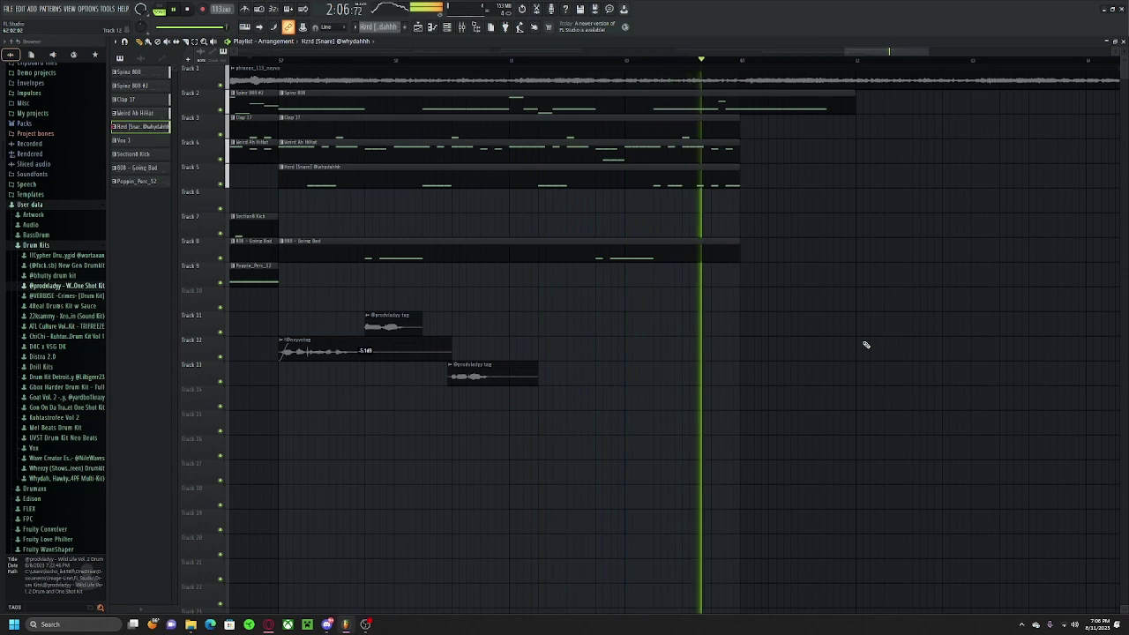
Step: Stop playback and render the full song to an MP3 named Phineas 113 Dm with the producers' handles
key(space)
scroll(867, 329, down, 8)
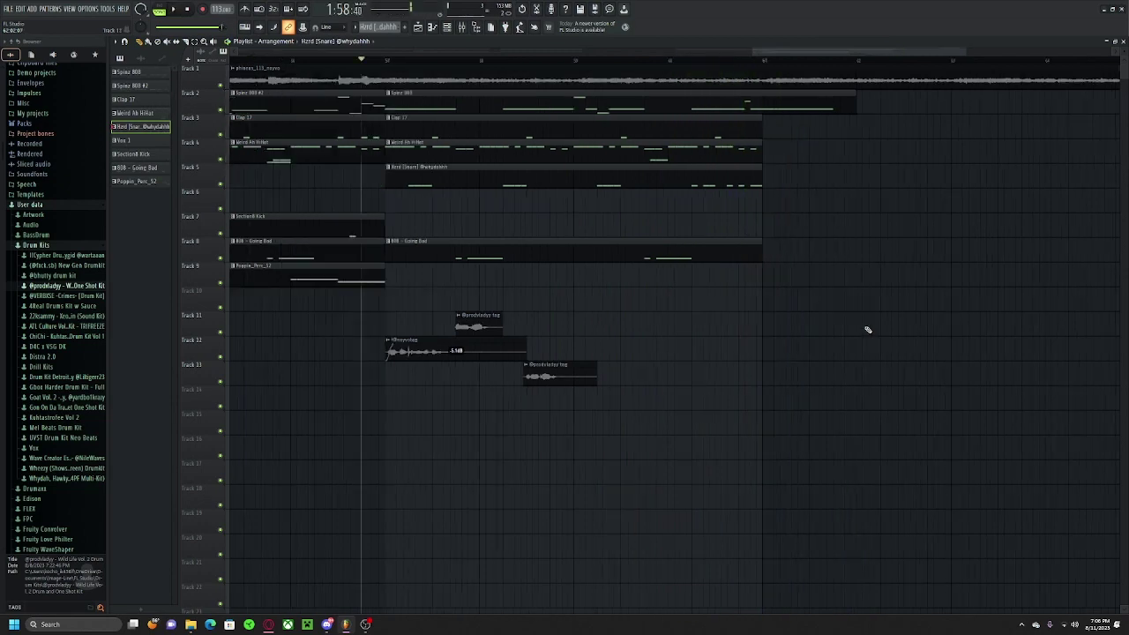
scroll(79, 397, down, 10)
scroll(35, 365, up, 10)
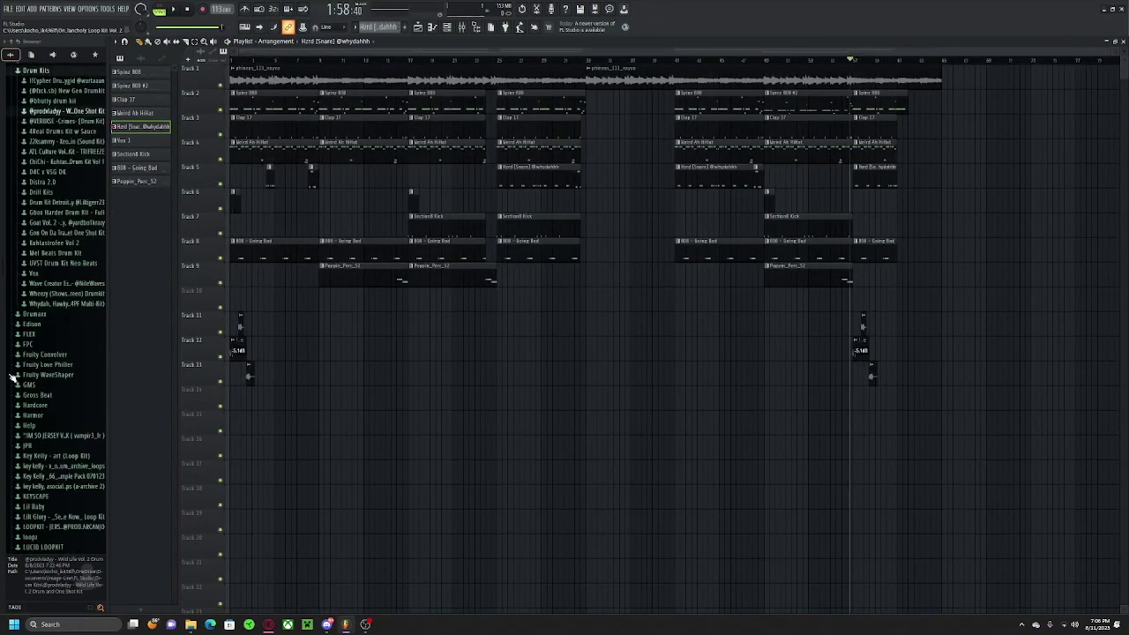
click(8, 9)
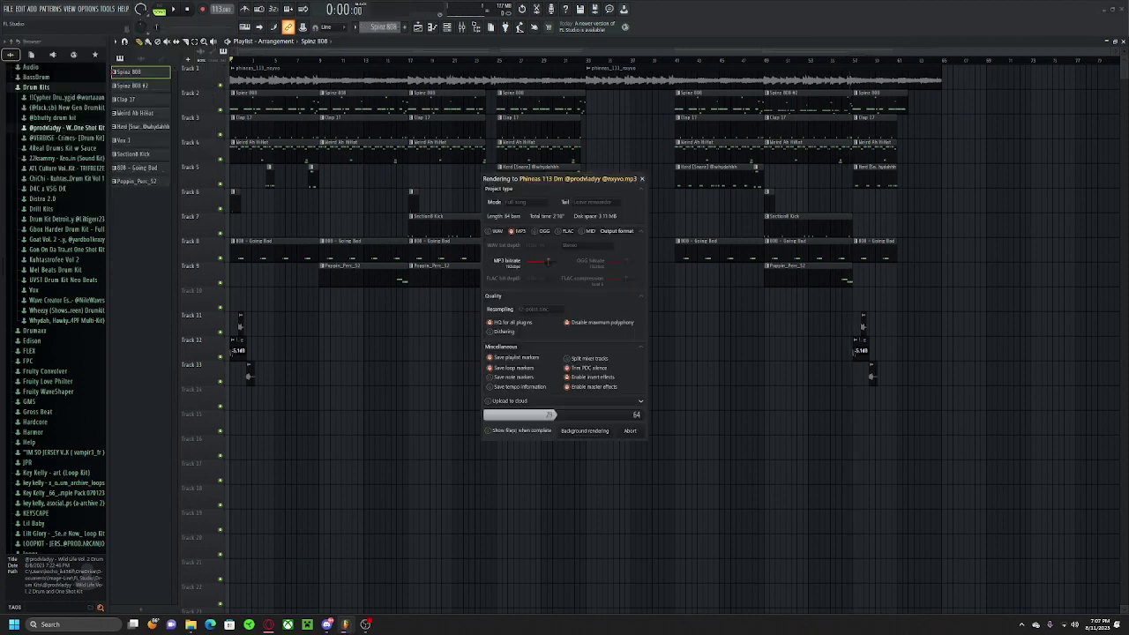
Step: Switch to the direct-message call in Discord and bring up the OBS recording window
mouse_move(325, 630)
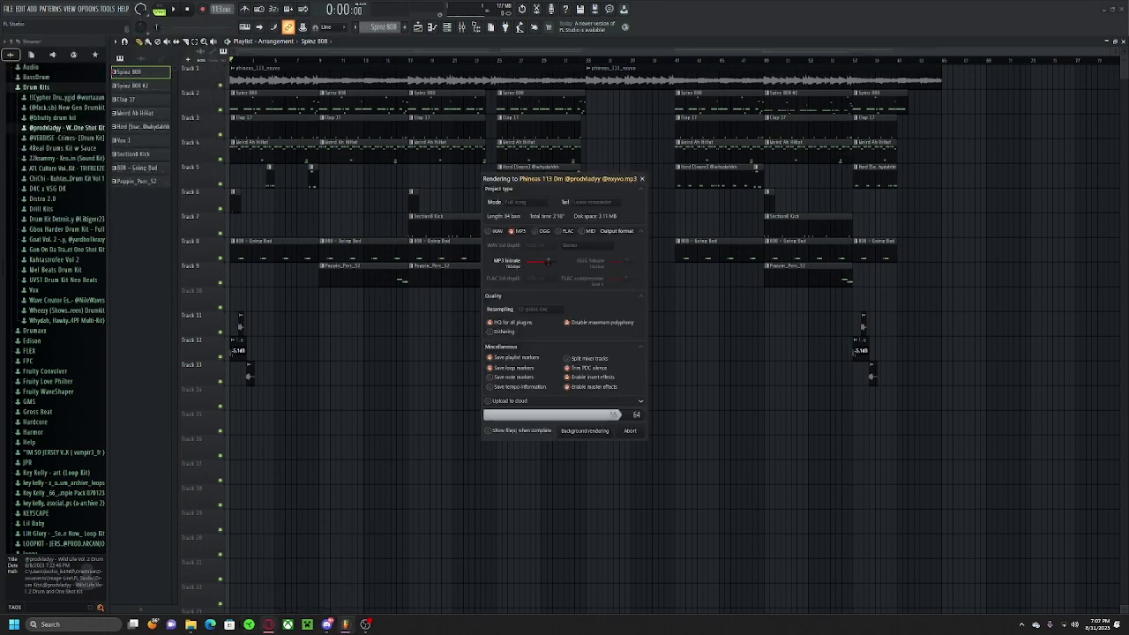
mouse_move(271, 629)
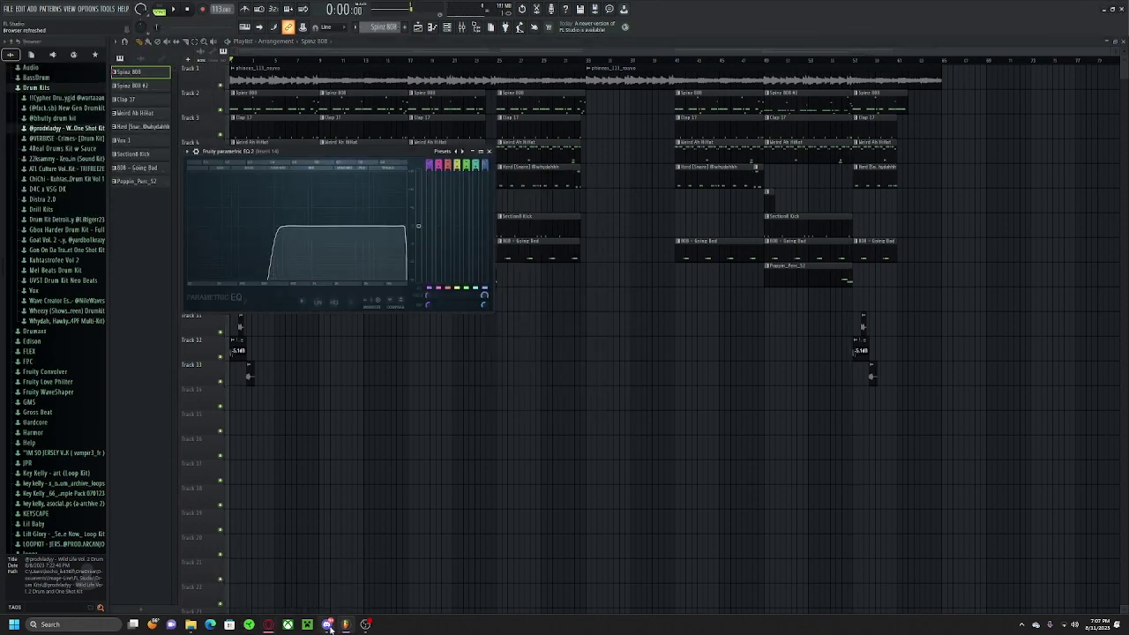
click(327, 625)
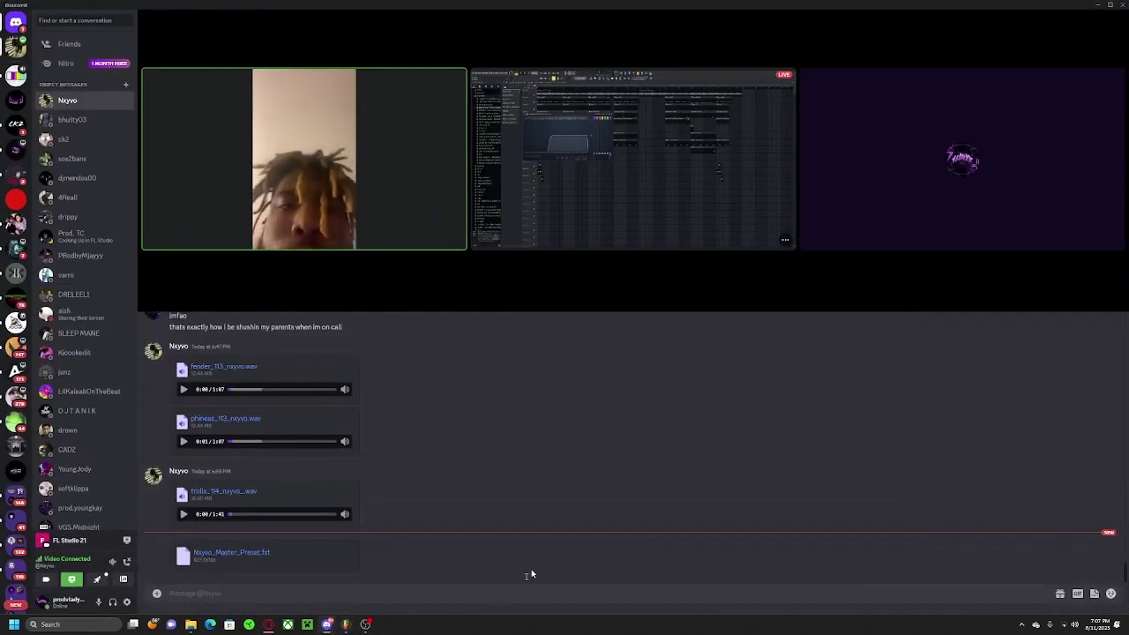
click(373, 627)
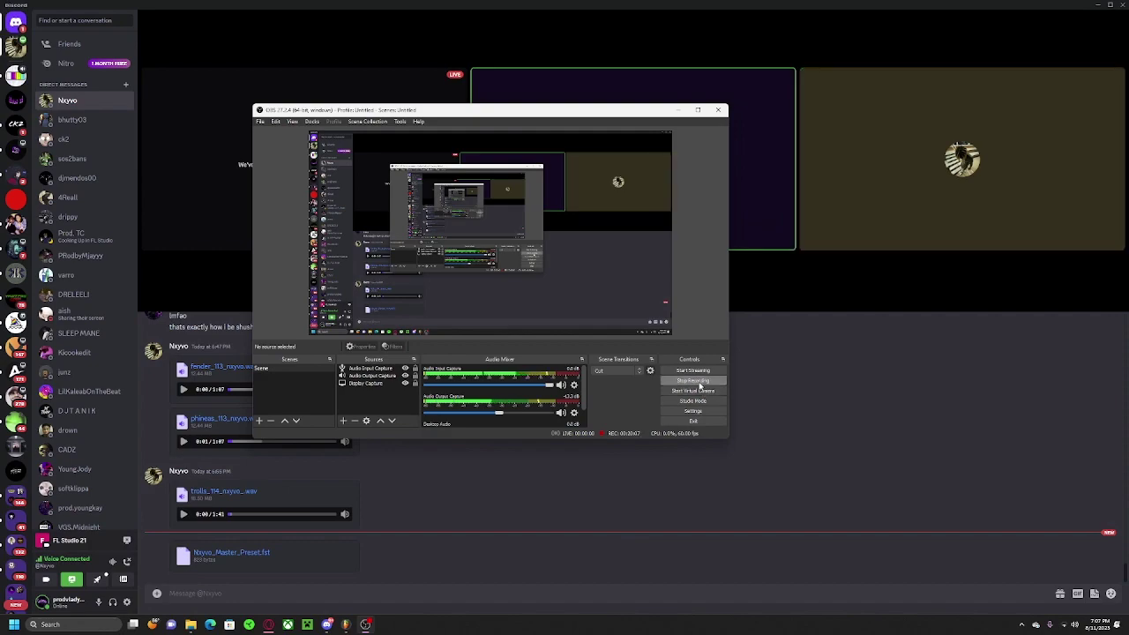